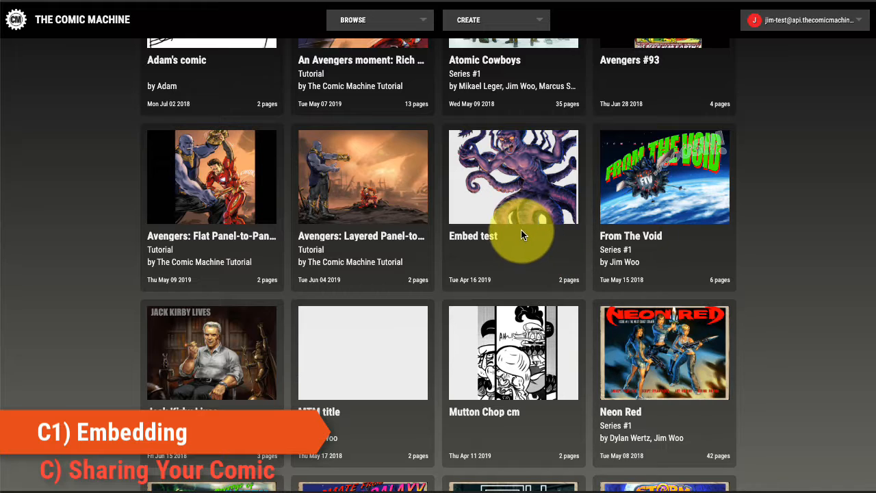
- Open the Jack Kirby Lives comic from the My created comics list
scroll(790, 263, "up", 3)
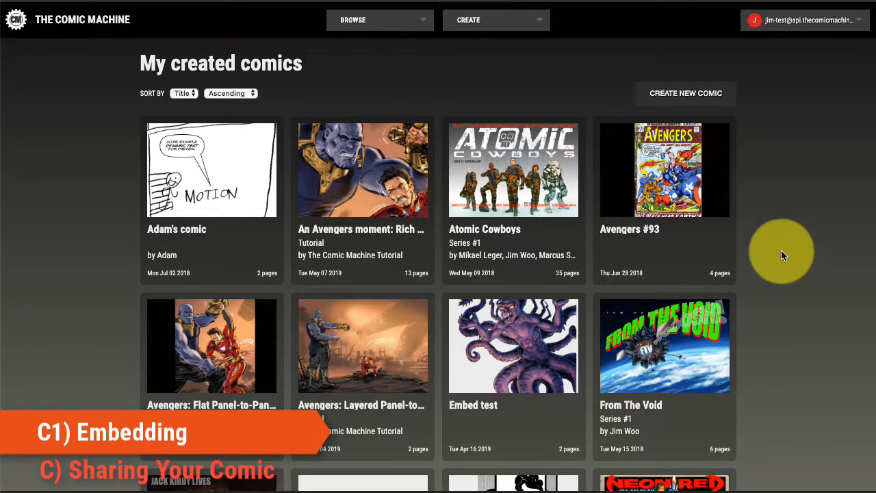
scroll(745, 206, "down", 4)
scroll(744, 210, "up", 4)
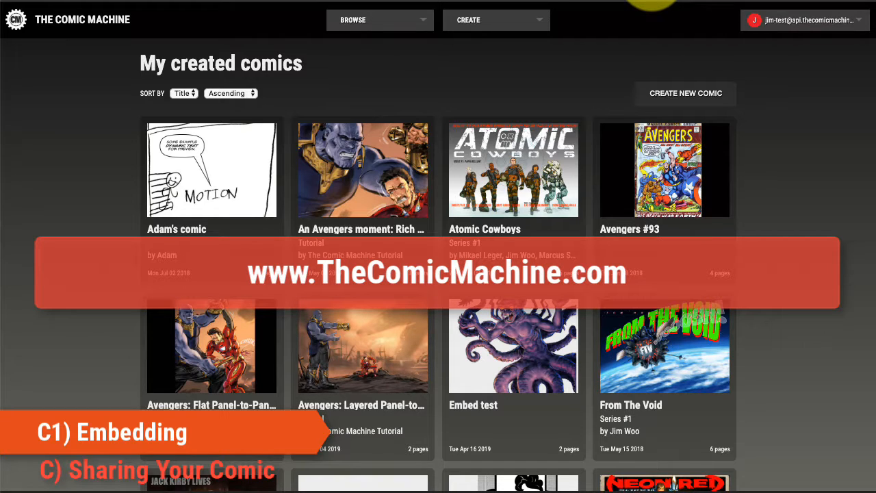
scroll(783, 206, "down", 2)
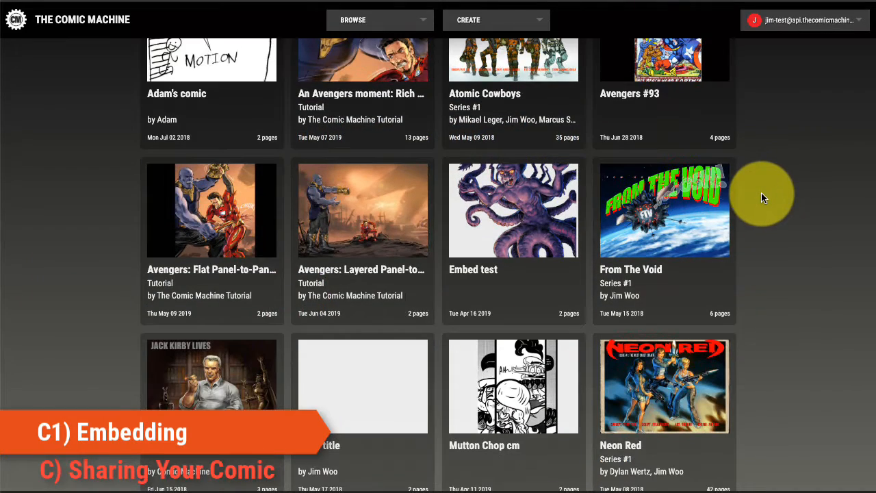
scroll(761, 194, "down", 1)
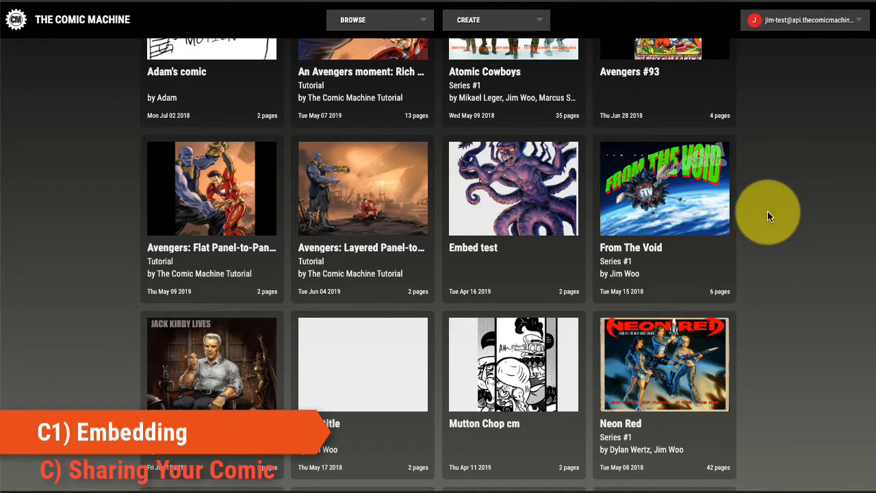
scroll(770, 213, "up", 2)
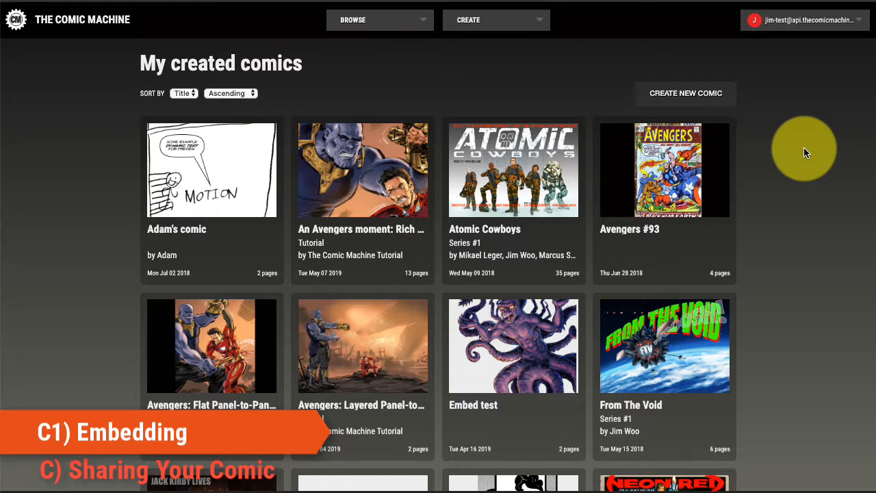
scroll(803, 229, "down", 5)
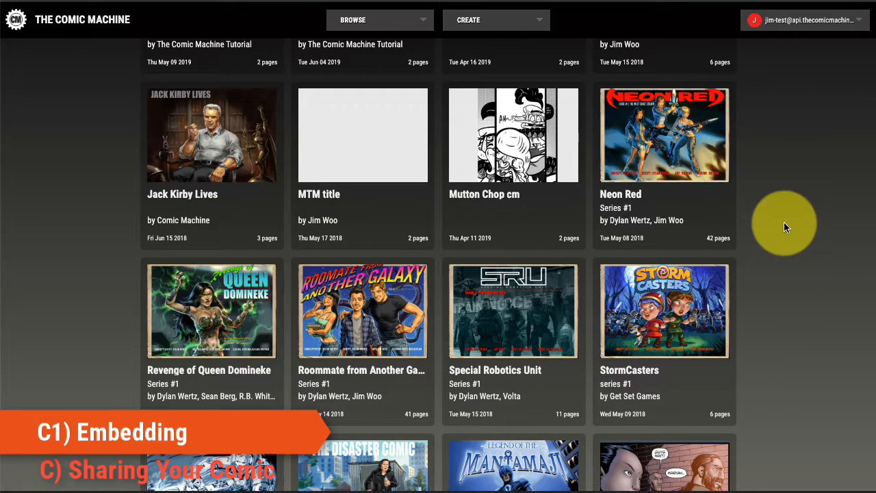
left_click(228, 160)
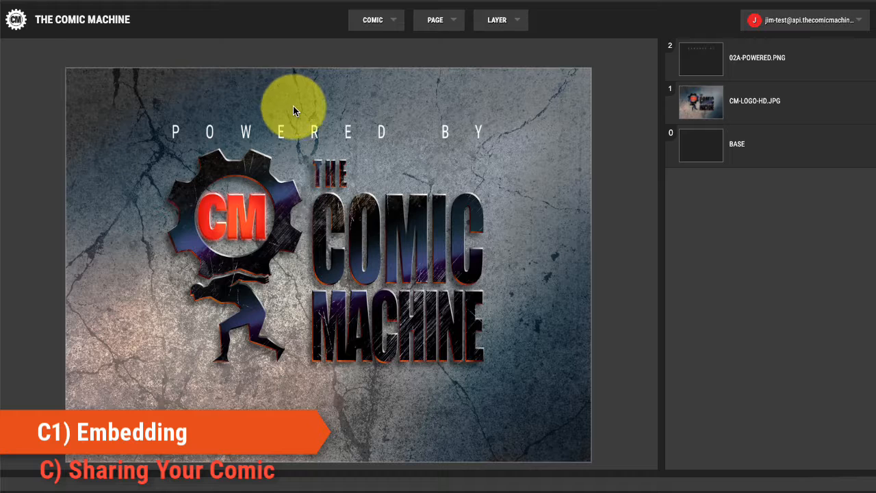
- Open the comic's embed HTML, select and copy the iframe code, and close the embed dialog
left_click(392, 23)
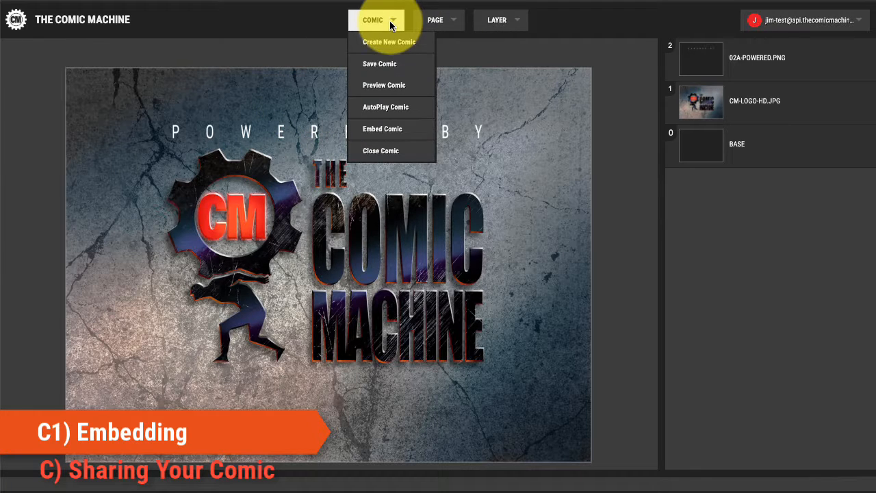
left_click(386, 130)
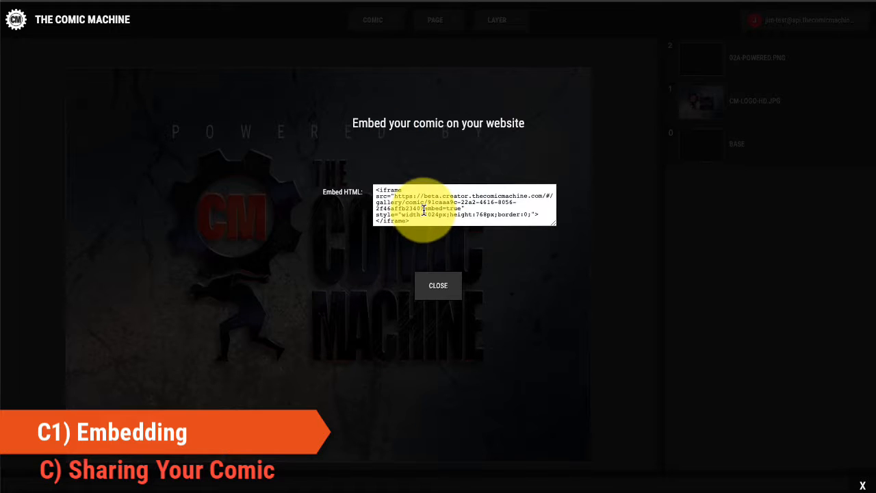
left_click_drag(415, 222, 390, 194)
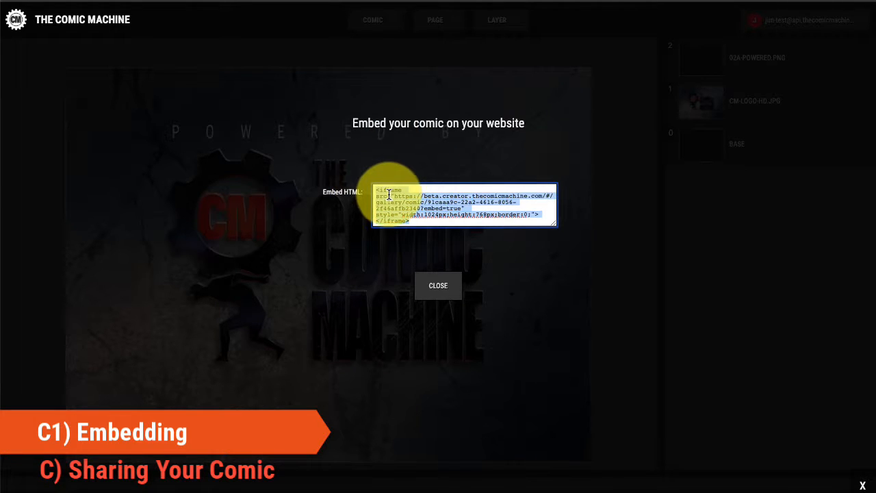
key("ctrl+a")
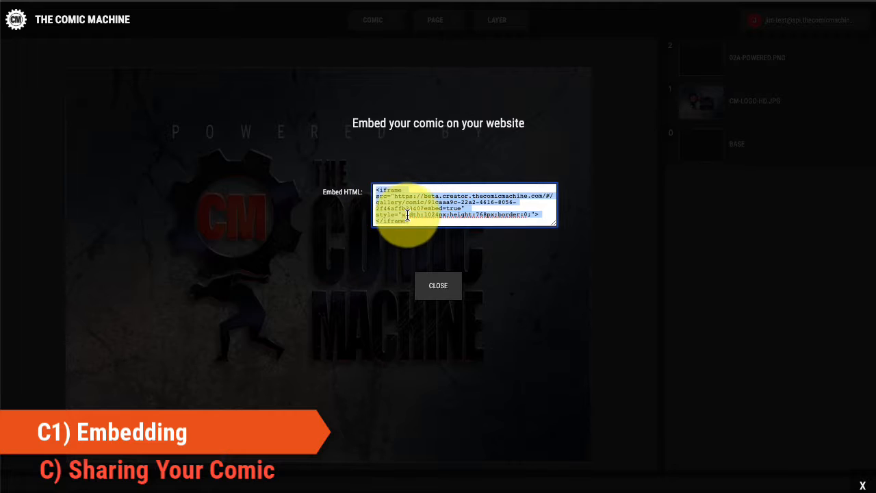
left_click(438, 286)
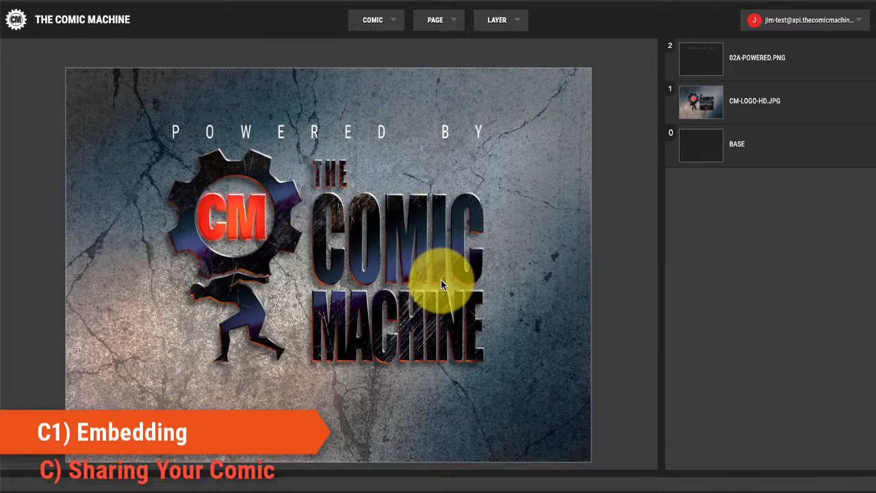
- Close the comic and switch to Dreamweaver's untitled HTML document
left_click(373, 19)
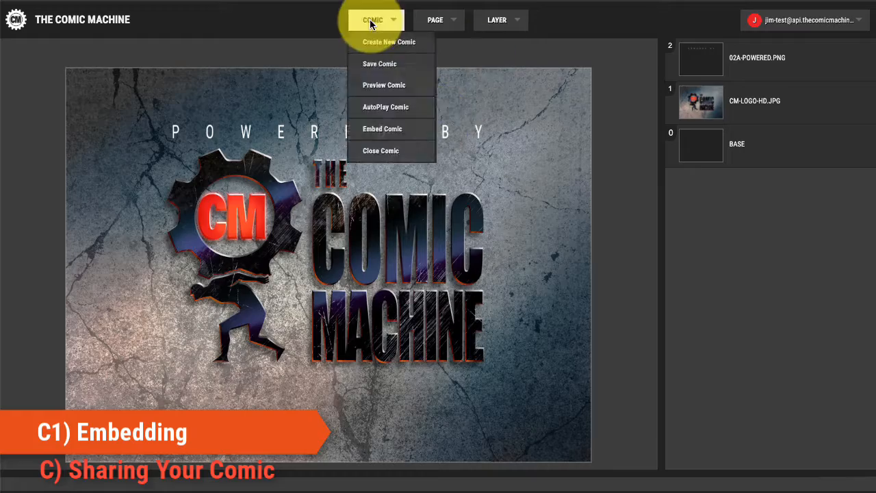
left_click(381, 151)
left_click(555, 82)
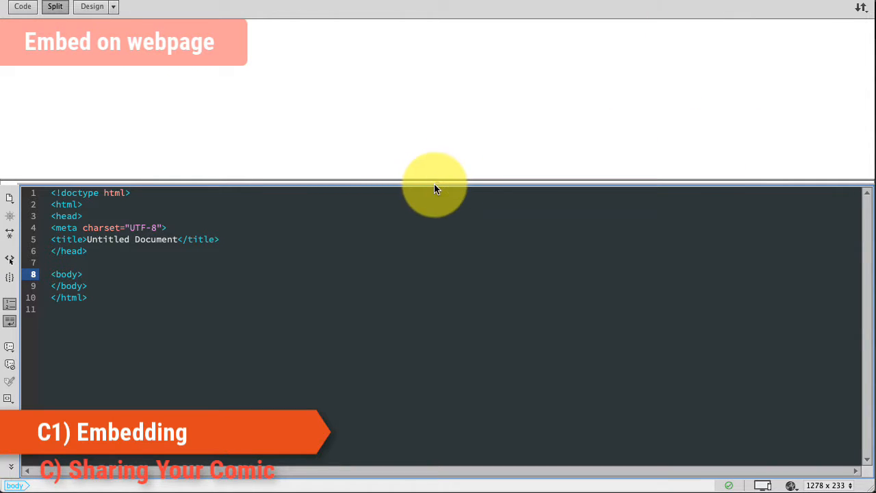
- Paste the copied iframe embed code on a new line inside the body tag
left_click_drag(440, 181, 442, 140)
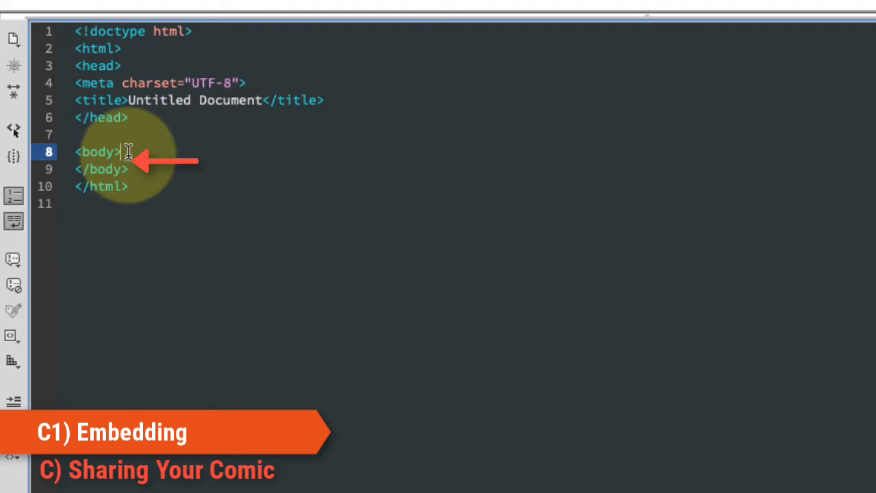
key("Return")
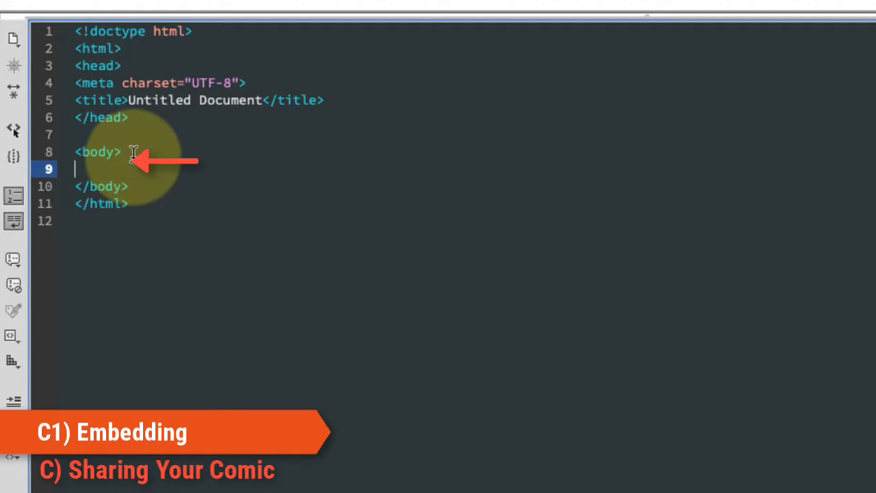
right_click(96, 173)
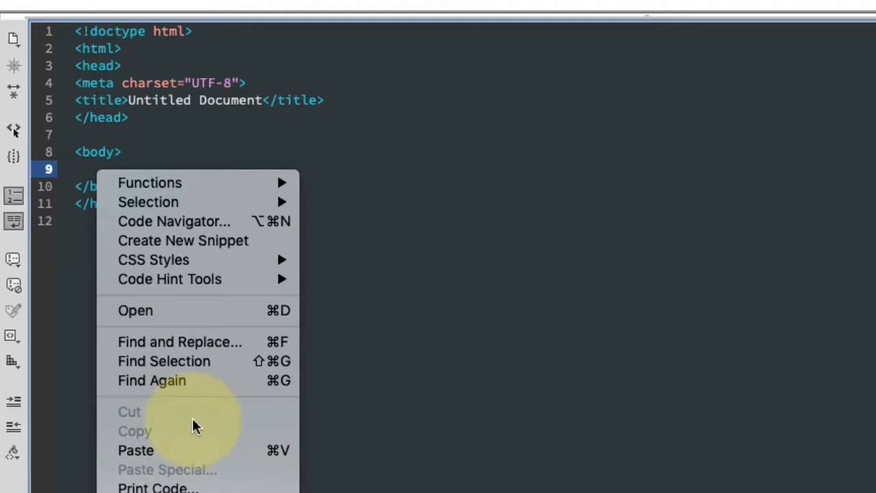
left_click(199, 452)
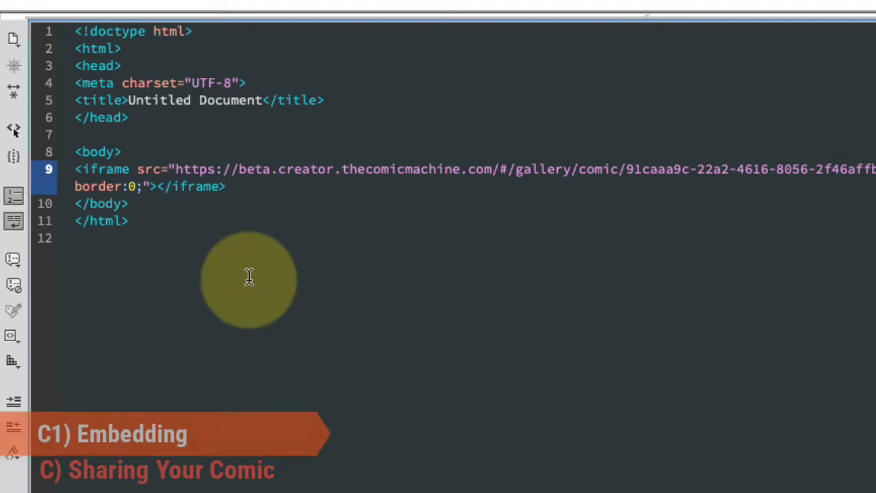
- Save the HTML document as aaaa.html in the siteground-jimwoo folder
left_click(319, 2)
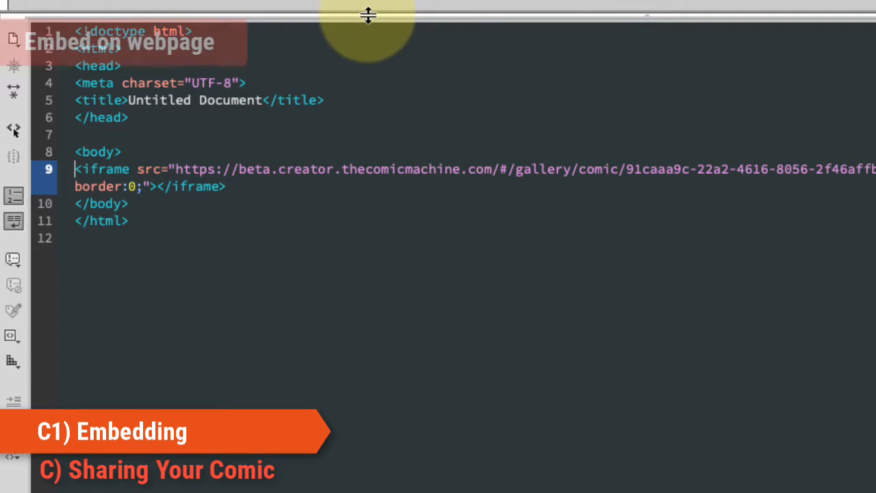
left_click_drag(368, 15, 401, 258)
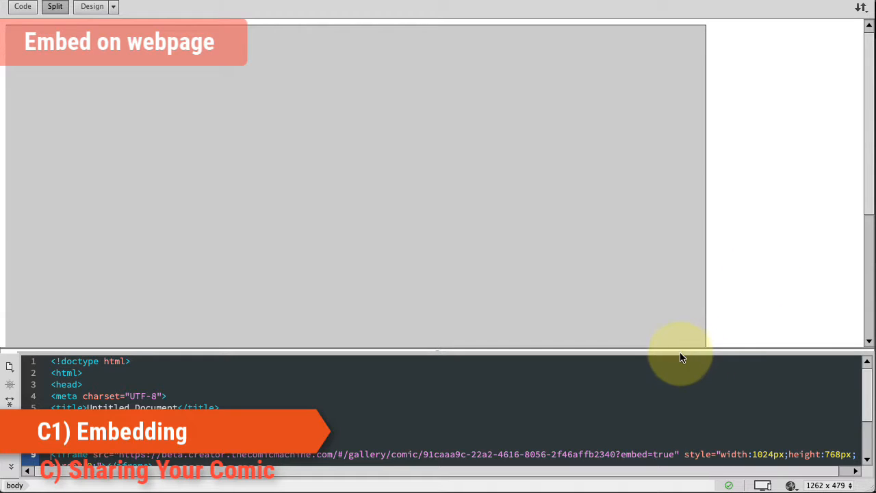
left_click_drag(682, 350, 624, 148)
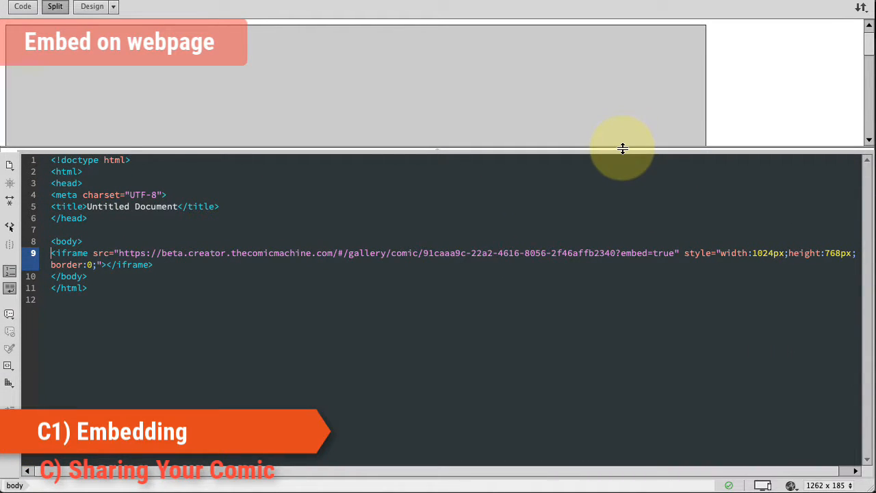
left_click(133, 0)
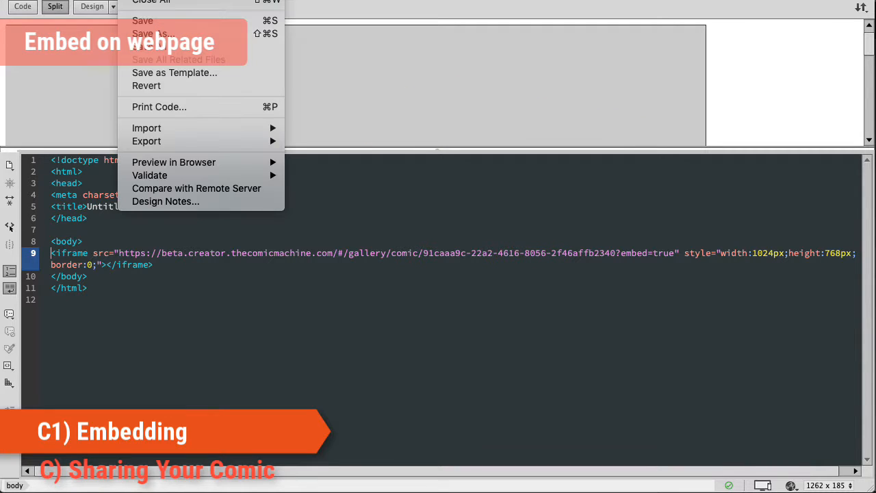
key("Escape")
left_click(731, 99)
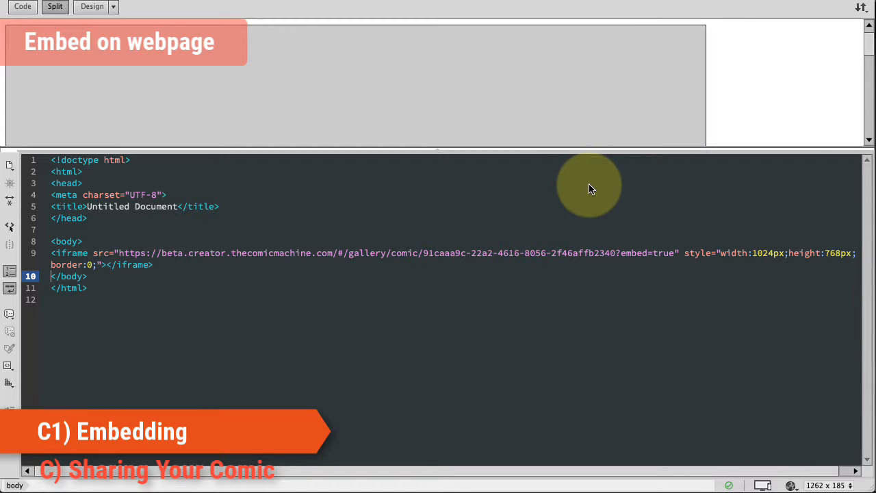
key("super+s")
type("aaa")
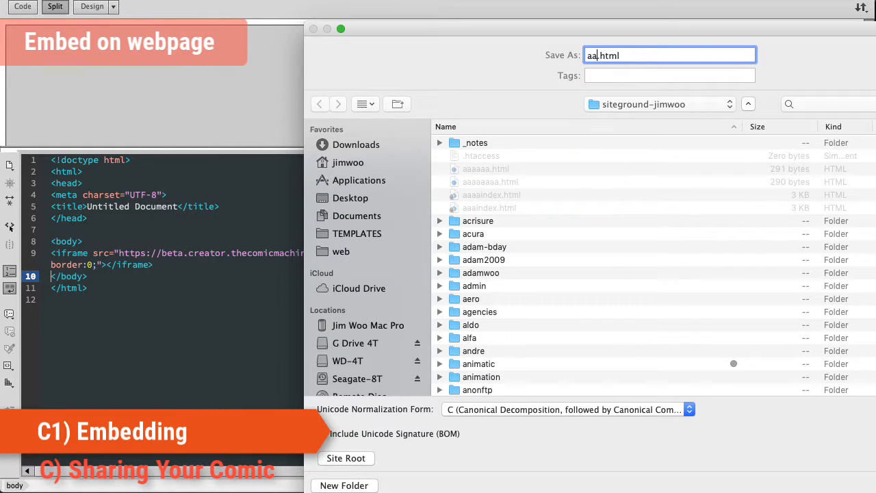
left_click_drag(797, 25, 560, 11)
type("aa")
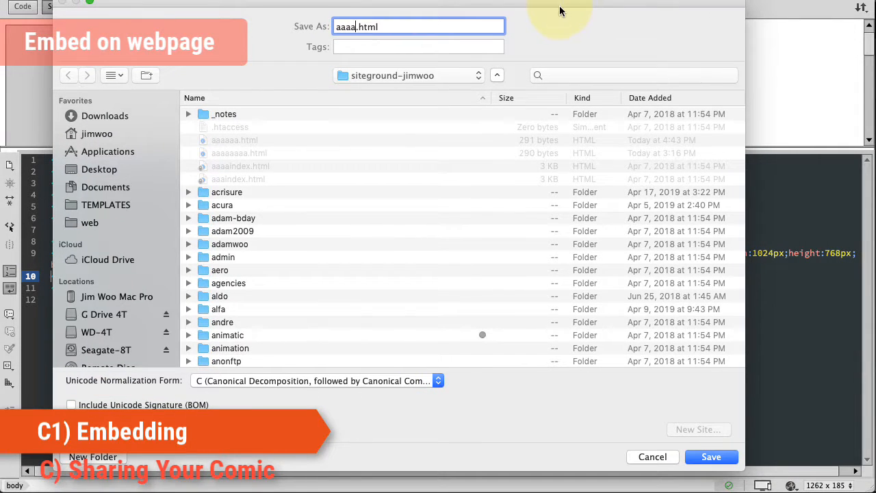
left_click(716, 457)
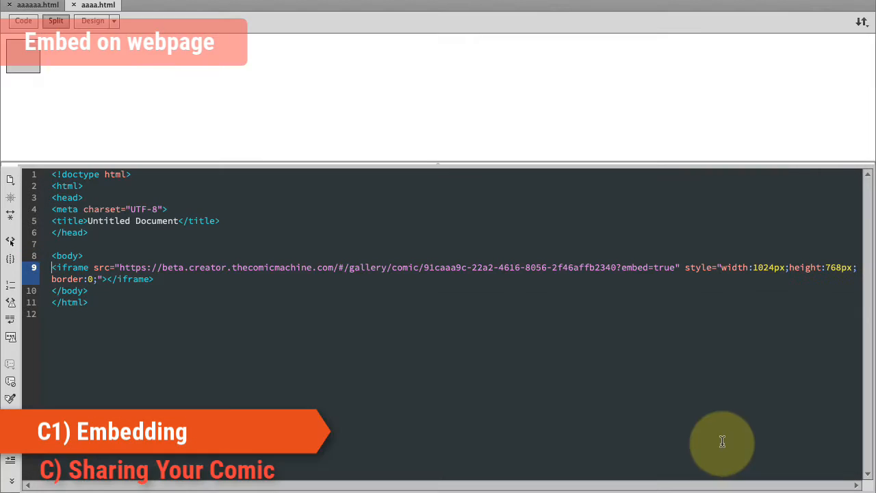
- Preview the saved page in Safari
left_click(134, 0)
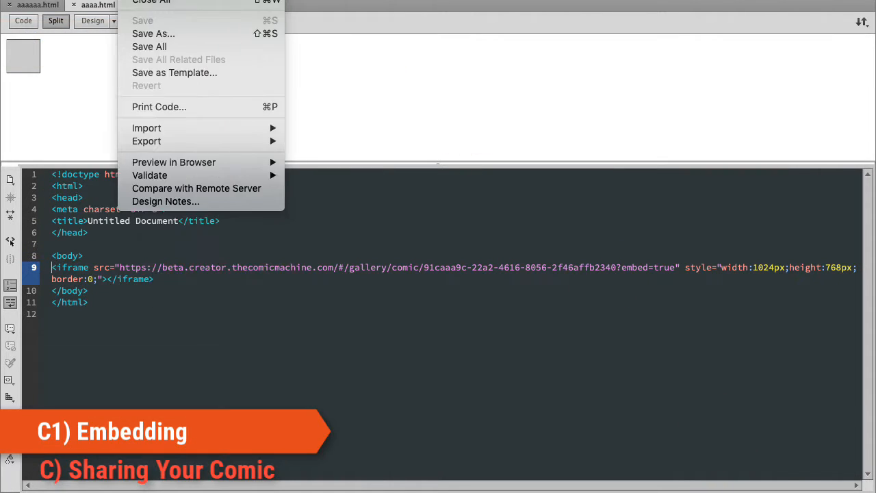
mouse_move(225, 164)
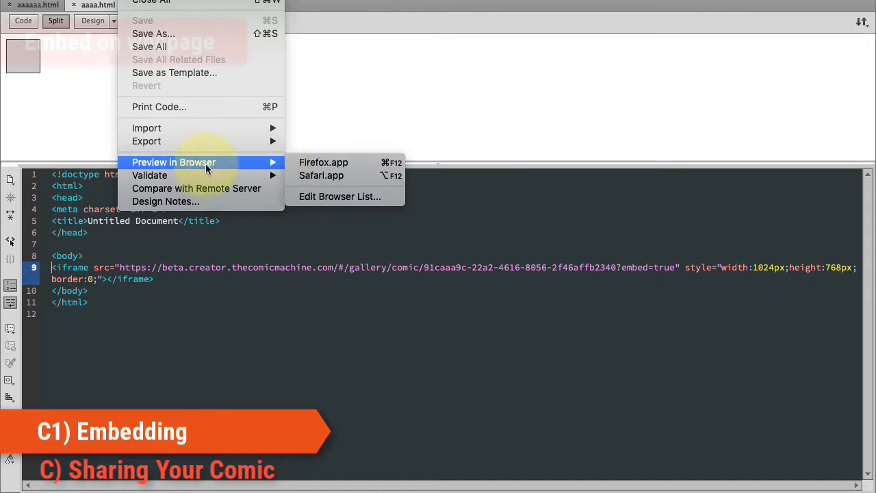
left_click(311, 177)
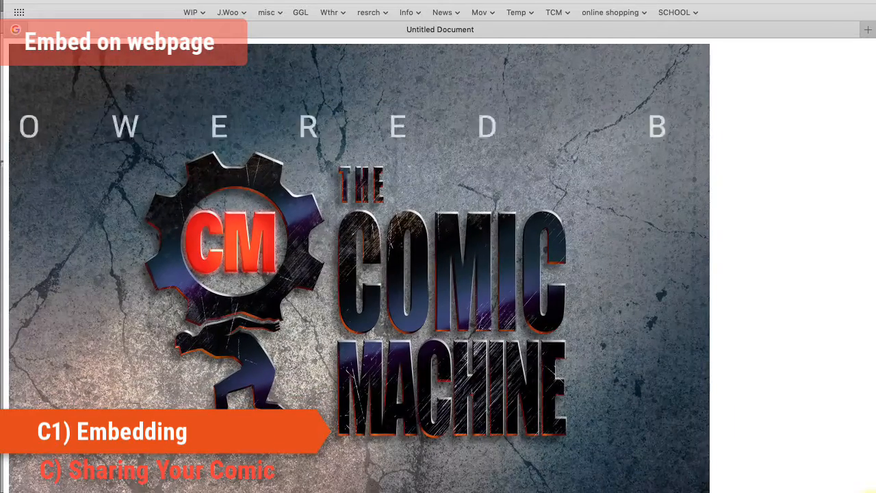
- Advance the embedded comic to its next page in the browser preview, then close the browser window
scroll(705, 351, "down", 3)
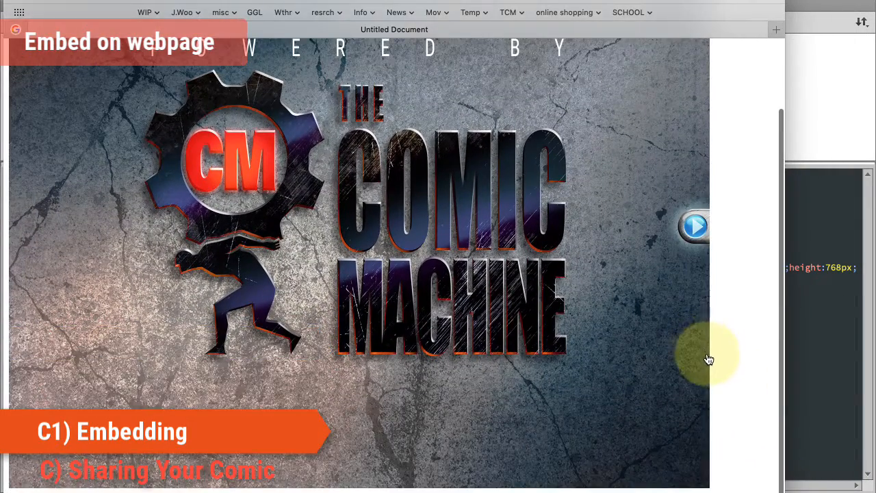
scroll(709, 360, "up", 3)
scroll(708, 367, "down", 3)
scroll(714, 358, "up", 1)
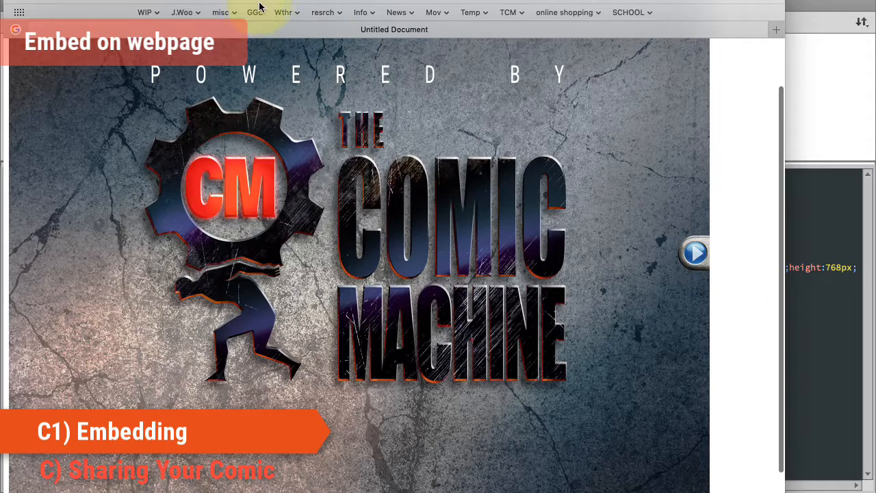
left_click_drag(253, 9, 290, 1)
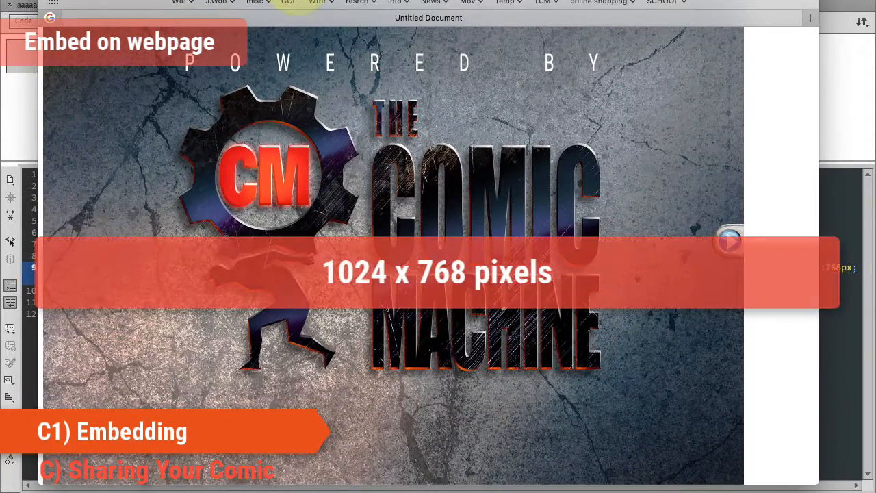
left_click(729, 238)
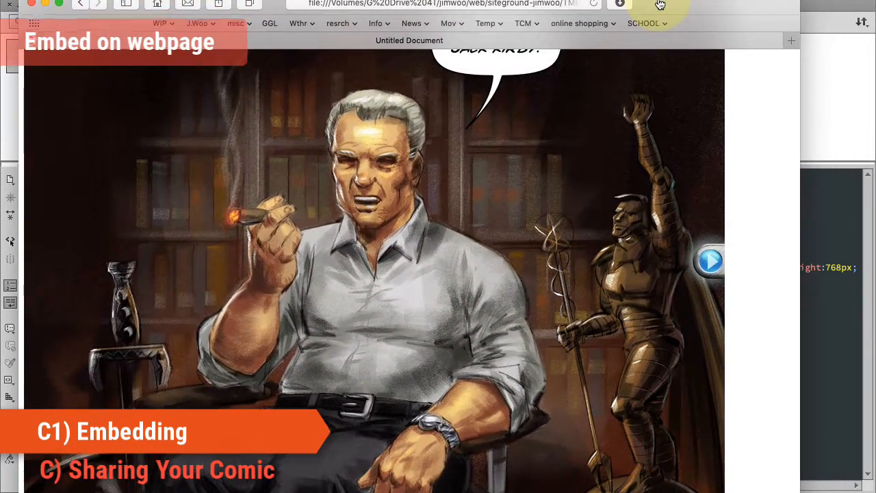
left_click_drag(660, 2, 735, 65)
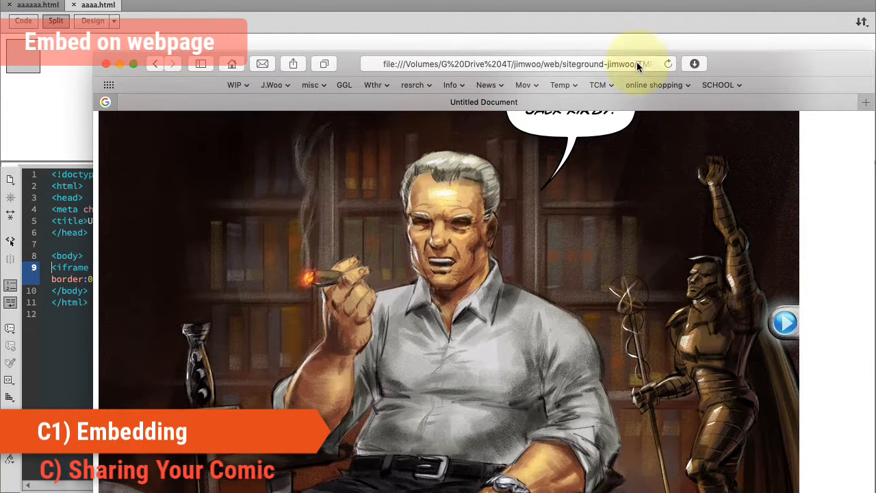
left_click(105, 63)
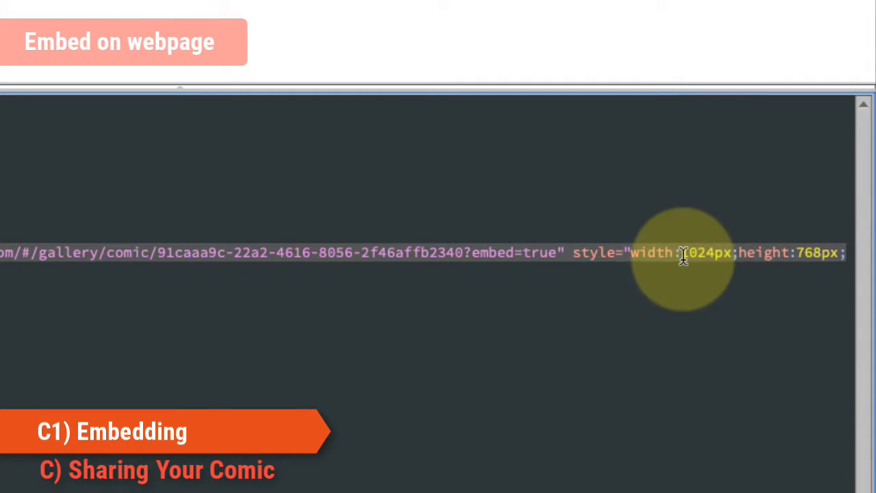
- Examine the iframe's width and height values and the list of available 4:3 comic embed sizes
left_click_drag(681, 250, 829, 252)
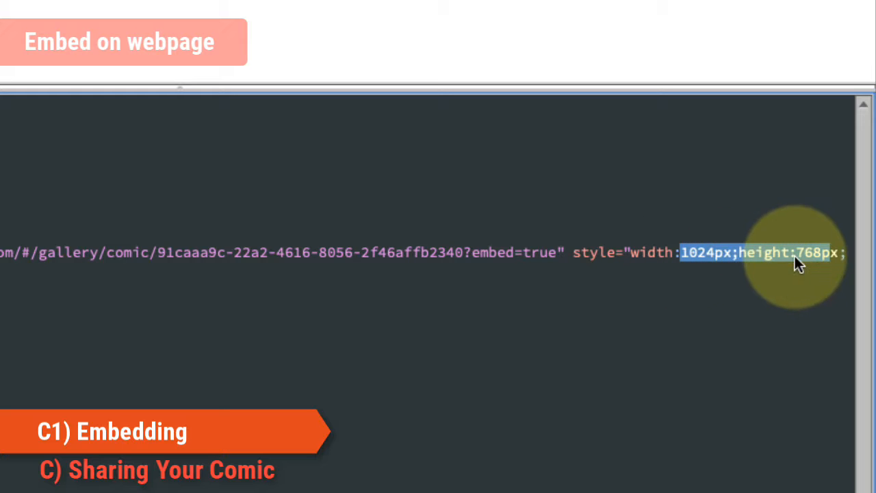
left_click(698, 297)
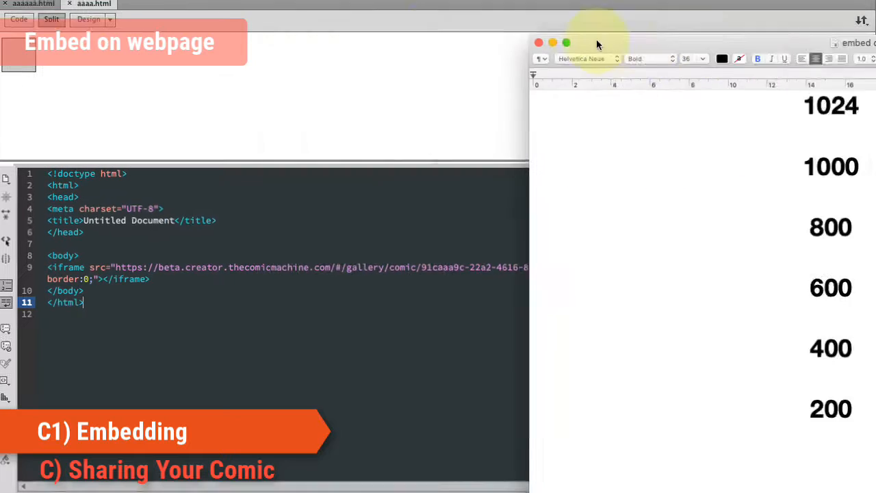
left_click_drag(597, 39, 250, 0)
left_click_drag(358, 34, 575, 43)
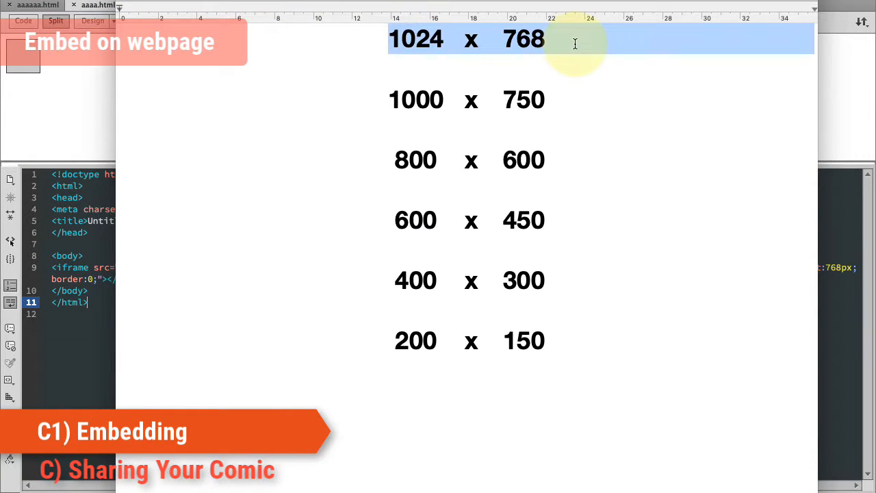
left_click_drag(383, 97, 556, 345)
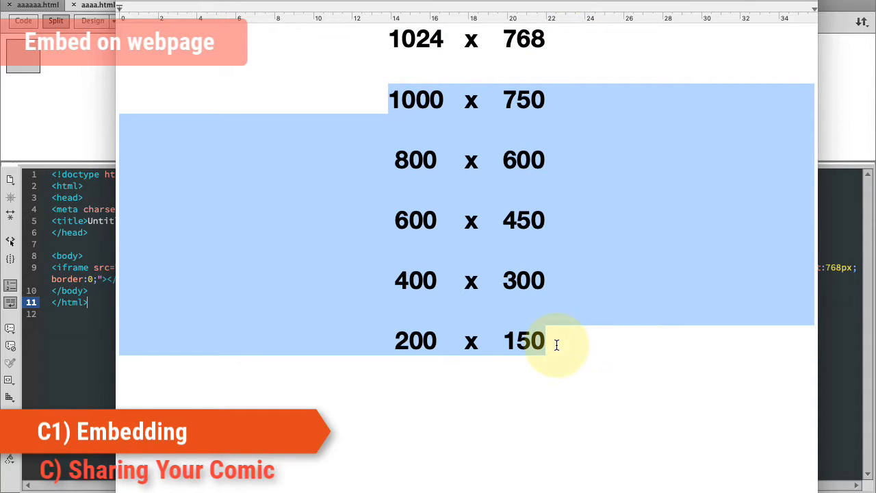
left_click(558, 274)
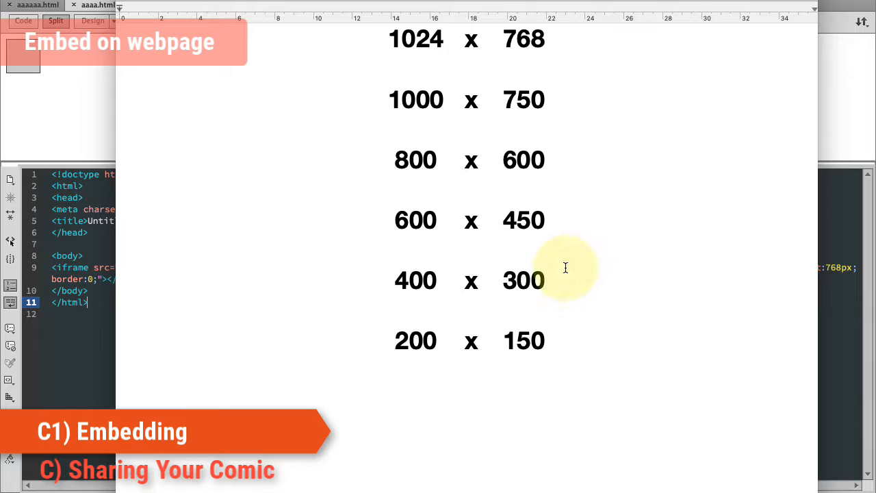
left_click_drag(335, 1, 348, 2)
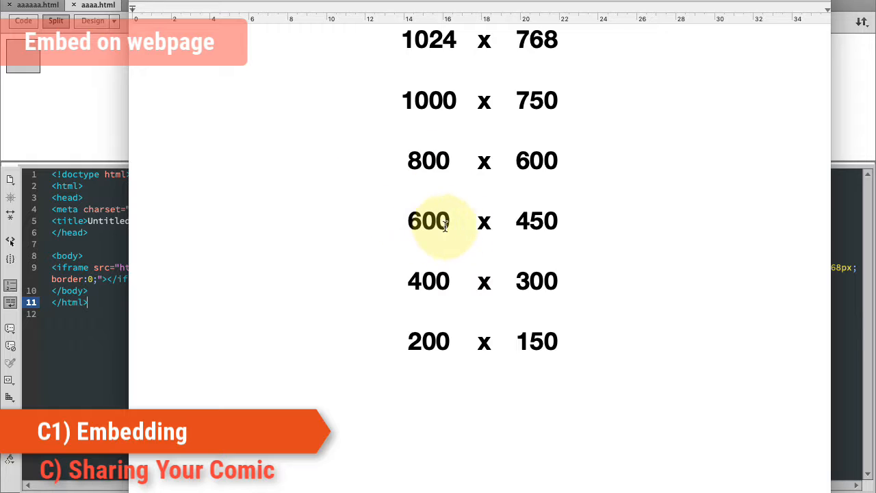
left_click_drag(352, 0, 875, 8)
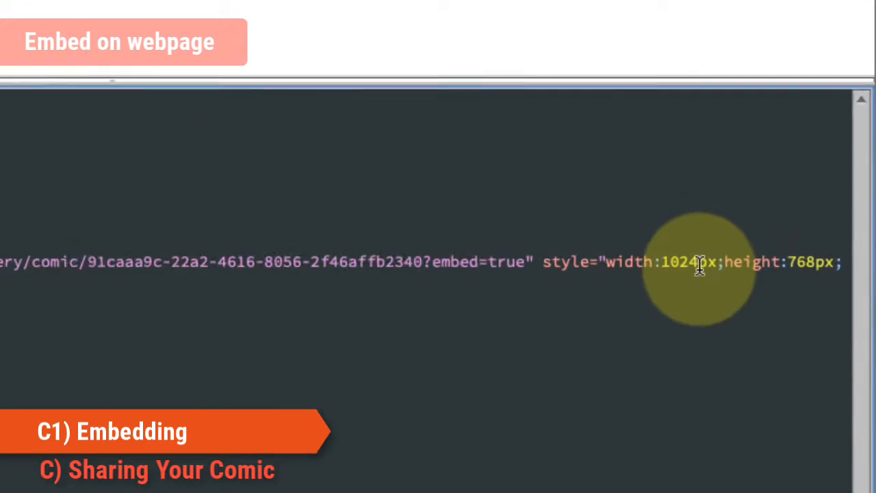
- Set the iframe's style width to 600px and height to 450px
left_click_drag(775, 267, 755, 268)
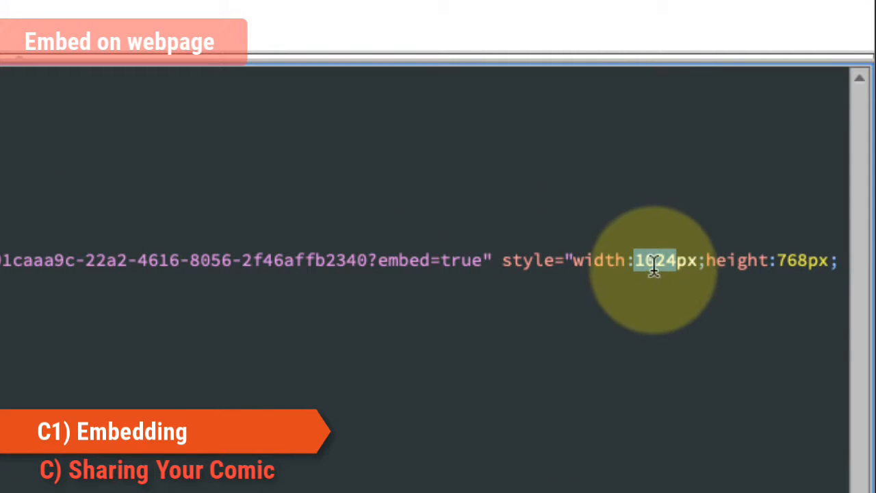
type("600")
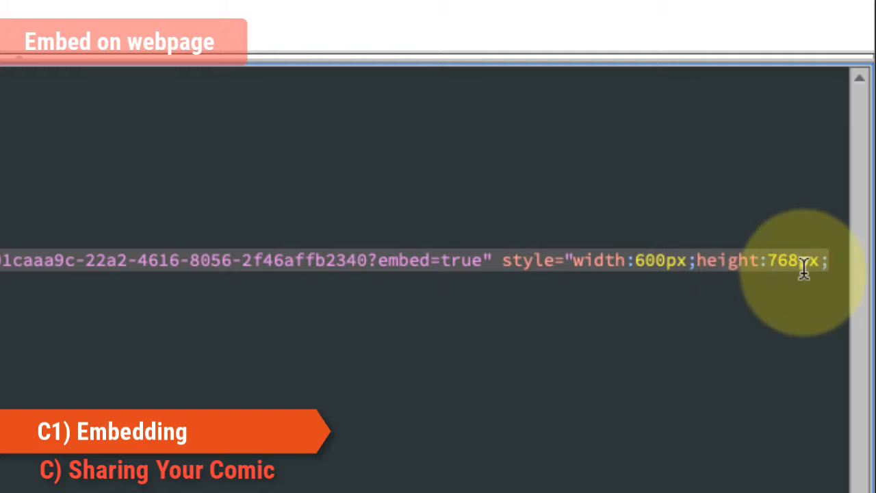
left_click_drag(800, 263, 767, 266)
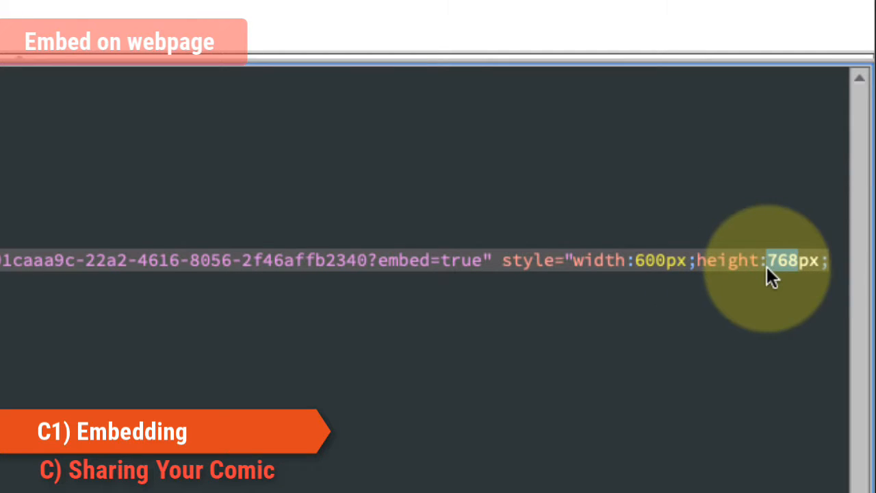
type("450")
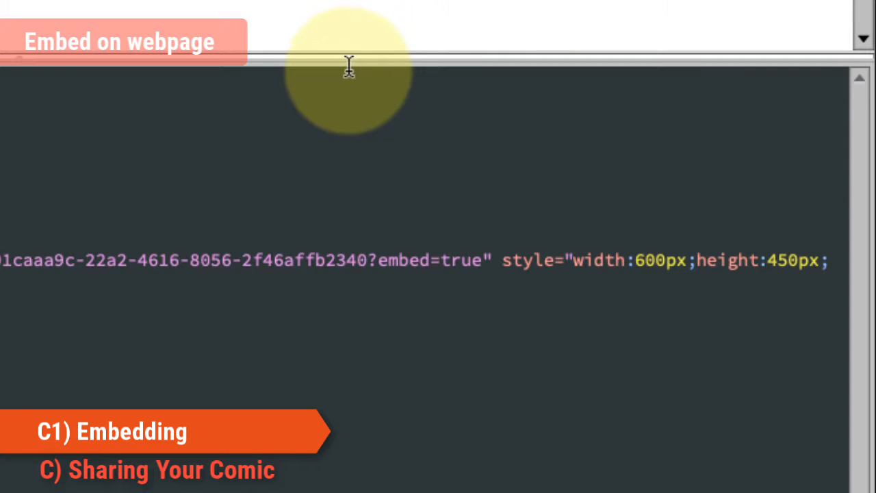
- Save the HTML document with the resized iframe
left_click_drag(354, 59, 558, 361)
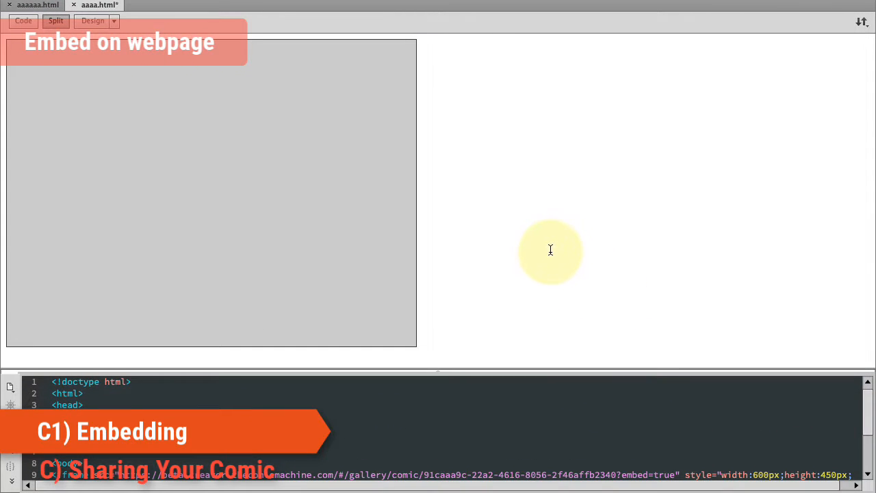
left_click_drag(509, 374, 503, 192)
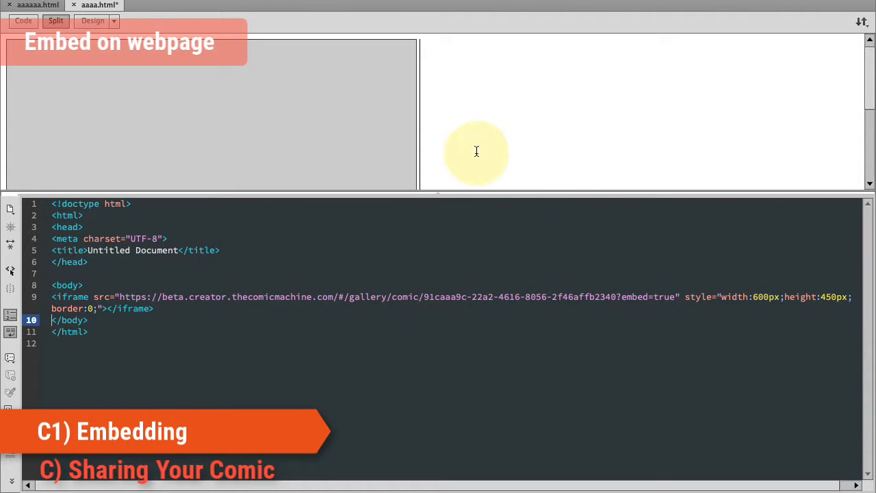
left_click(159, 0)
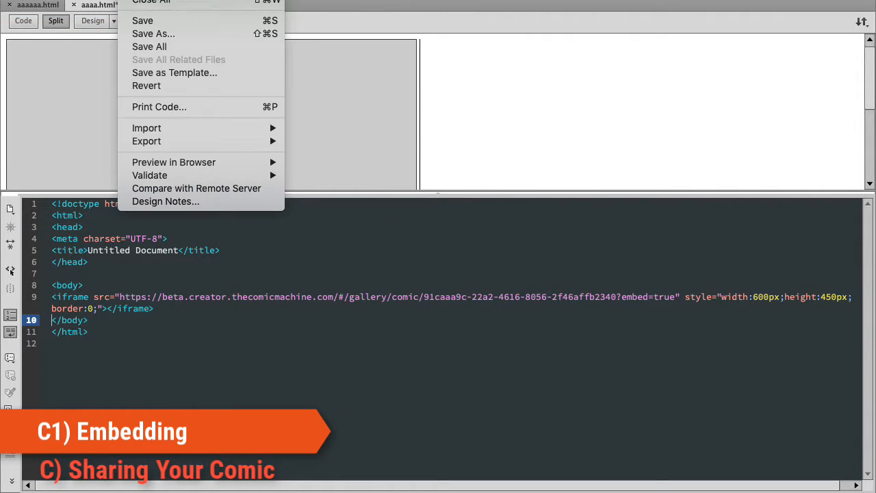
left_click(130, 0)
left_click(159, 0)
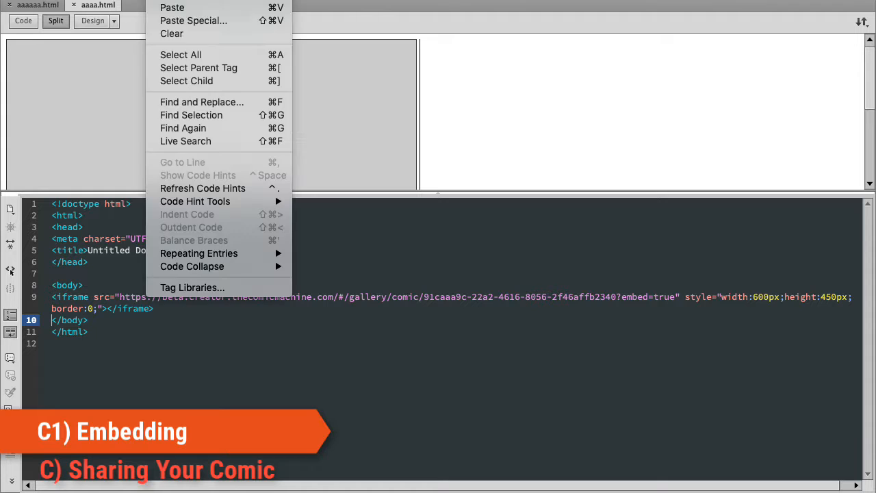
- Preview the saved page in Safari
mouse_move(130, 0)
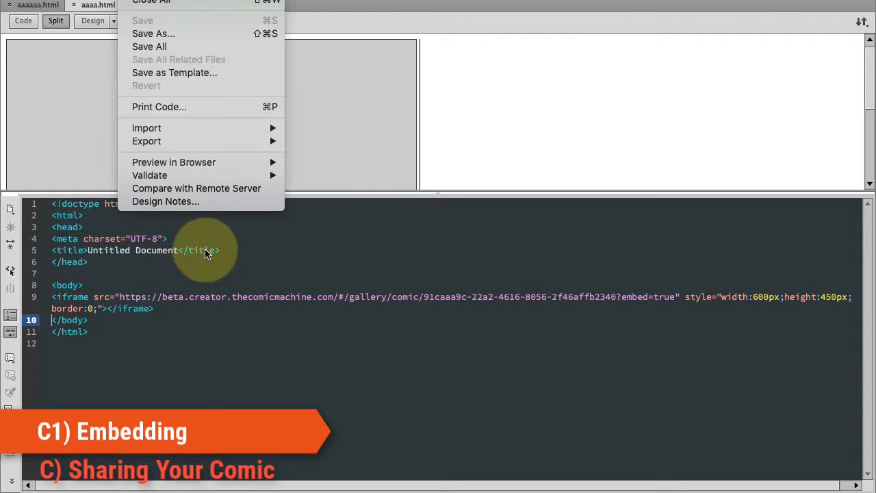
mouse_move(234, 163)
left_click(372, 179)
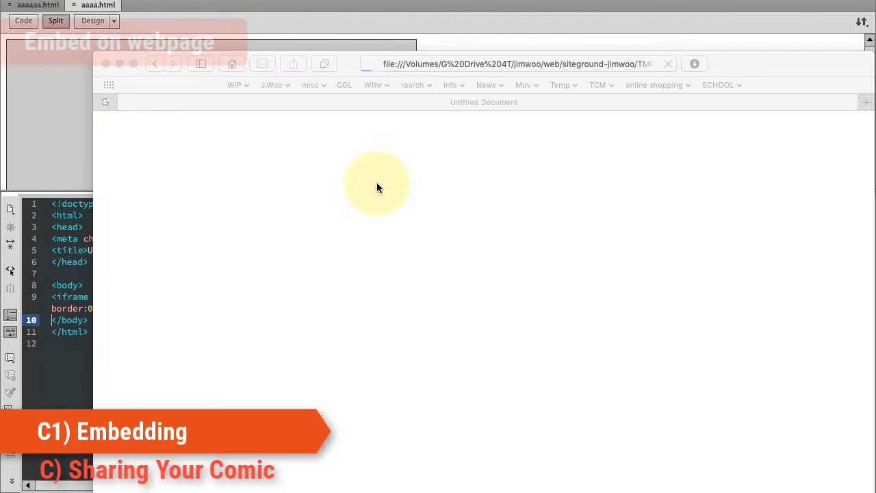
- Step through the first pages of the 600 x 450 embedded comic in the browser preview
left_click_drag(334, 39, 269, 1)
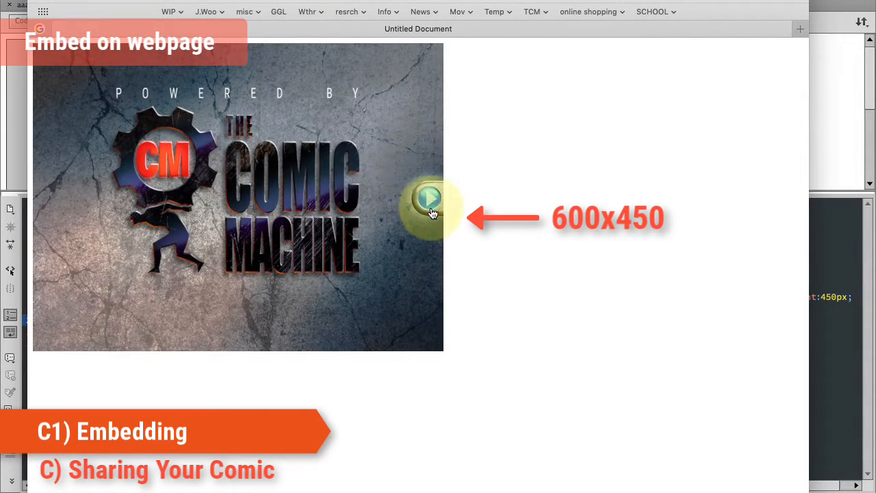
left_click(429, 196)
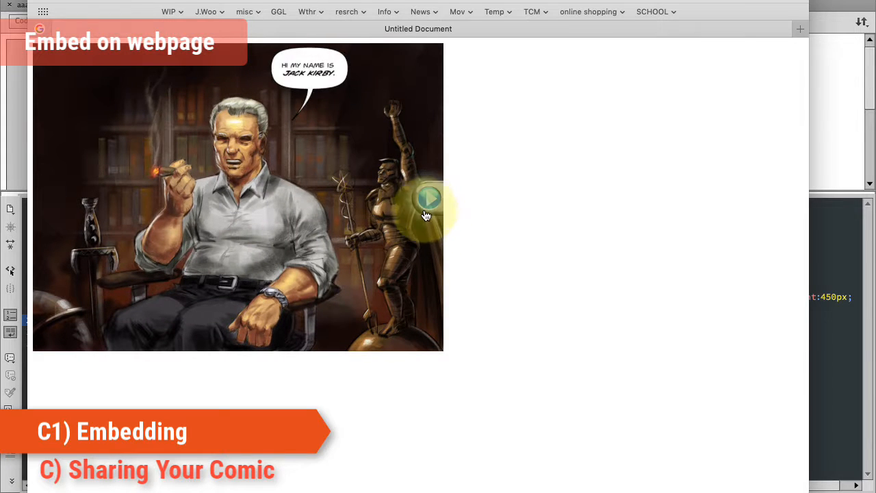
left_click(429, 198)
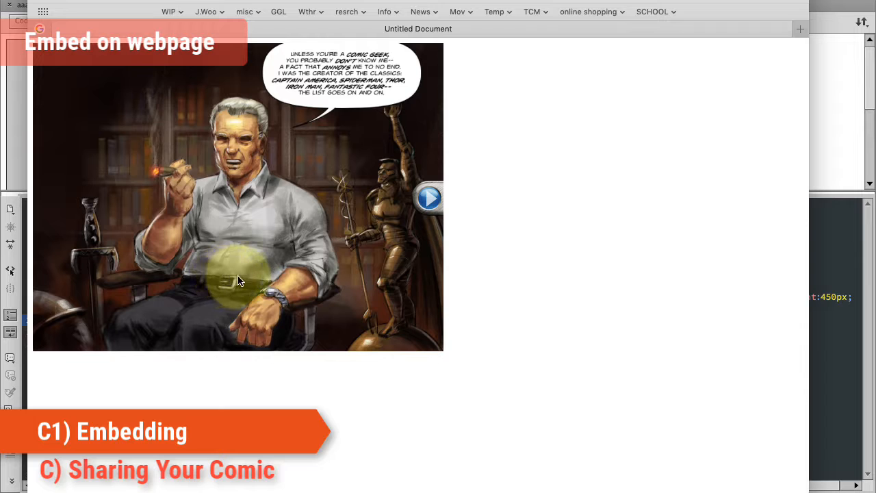
left_click(430, 200)
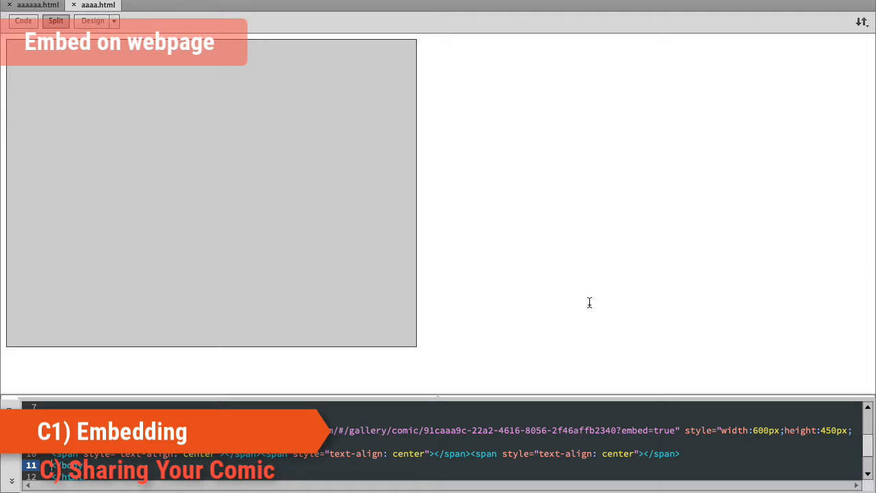
- Center the embedded comic iframe horizontally on the page
left_click(355, 281)
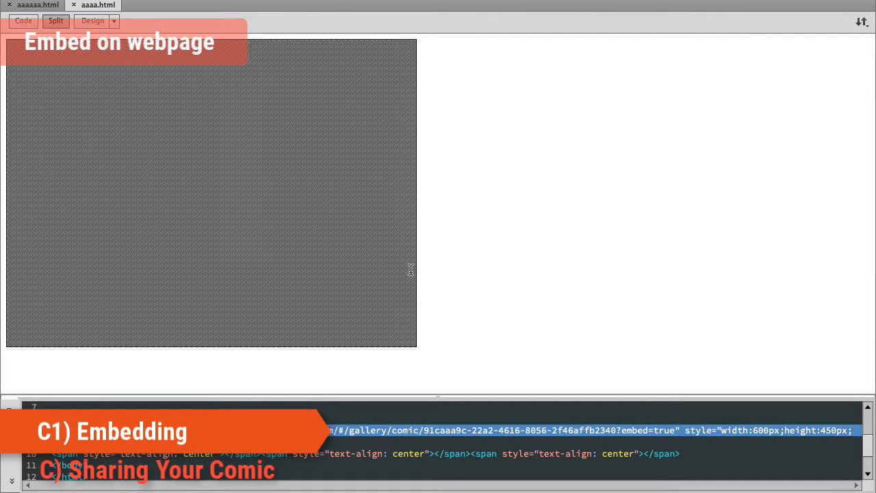
key("super+a")
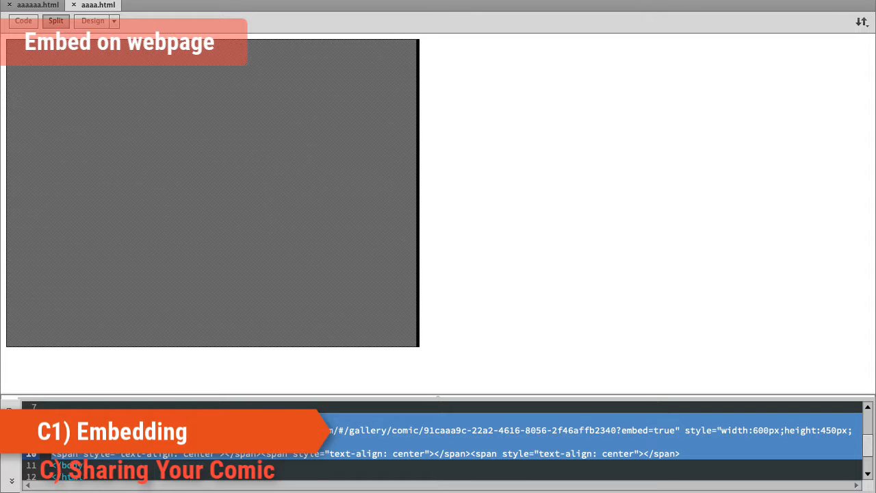
mouse_move(599, 490)
left_mouse_down()
mouse_move(594, 222)
mouse_move(599, 490)
left_mouse_up()
left_click(592, 246)
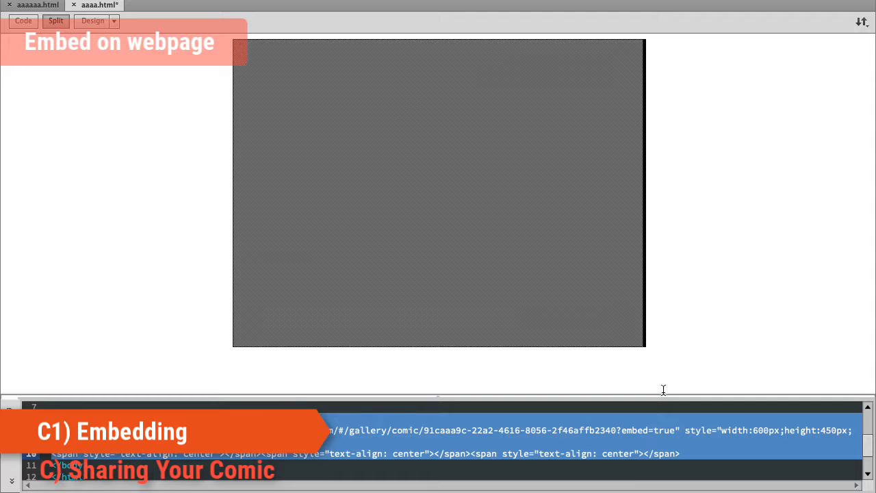
left_click(695, 357)
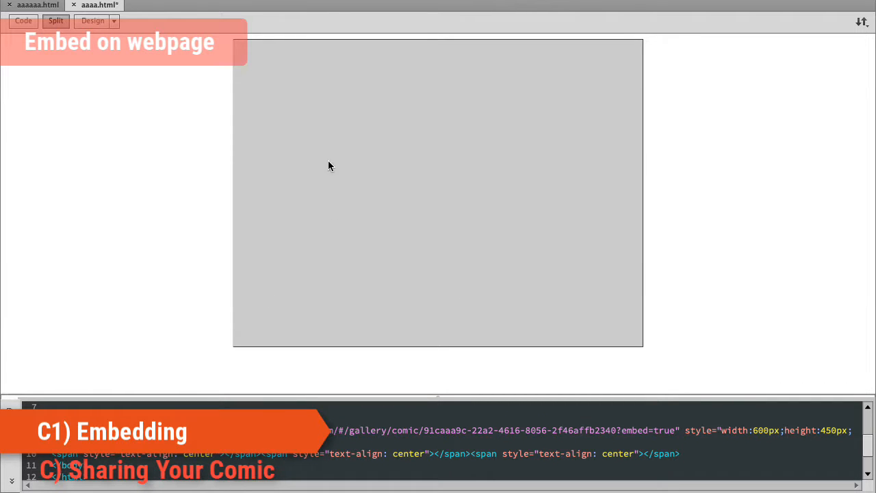
- Set the page background color to black in Page Properties
left_click(265, 1)
left_click(473, 288)
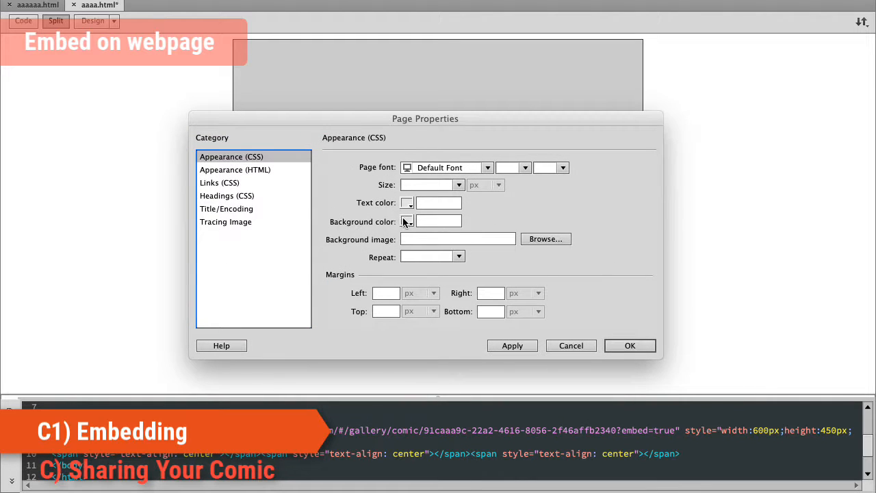
left_click(406, 222)
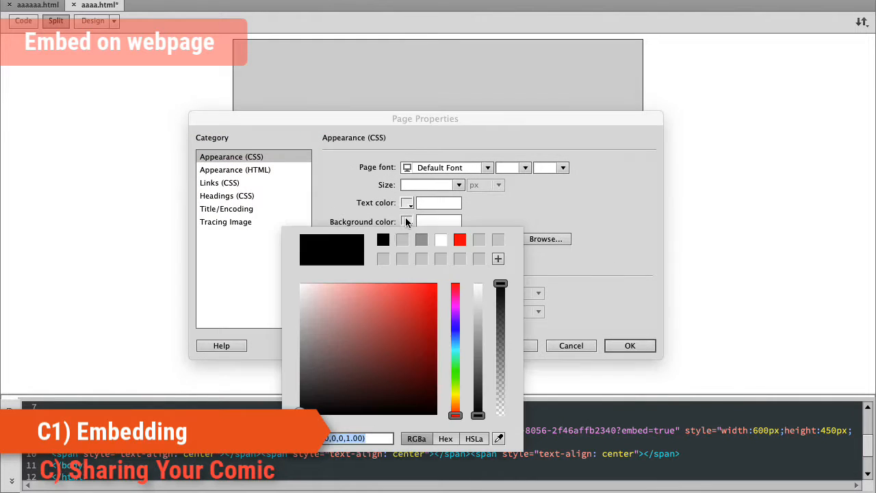
left_click(616, 347)
left_click(630, 346)
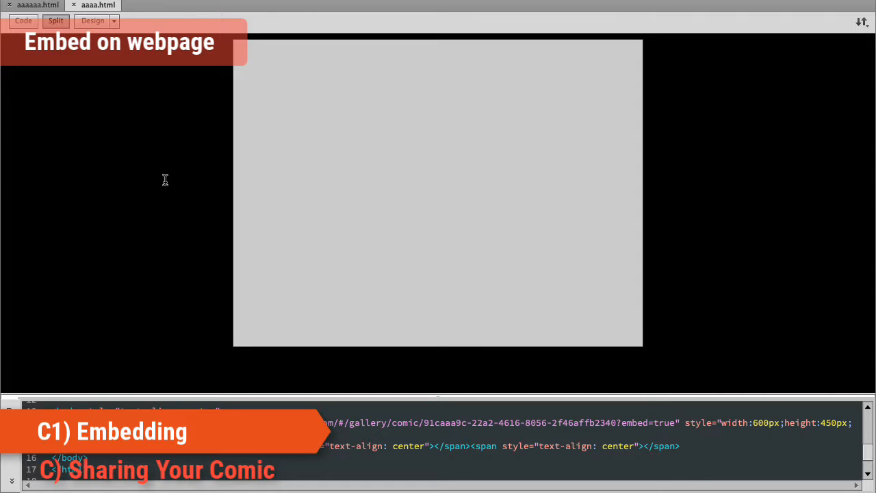
- Preview the centered, black-background page in Safari
left_click_drag(439, 401, 441, 401)
left_click(438, 392)
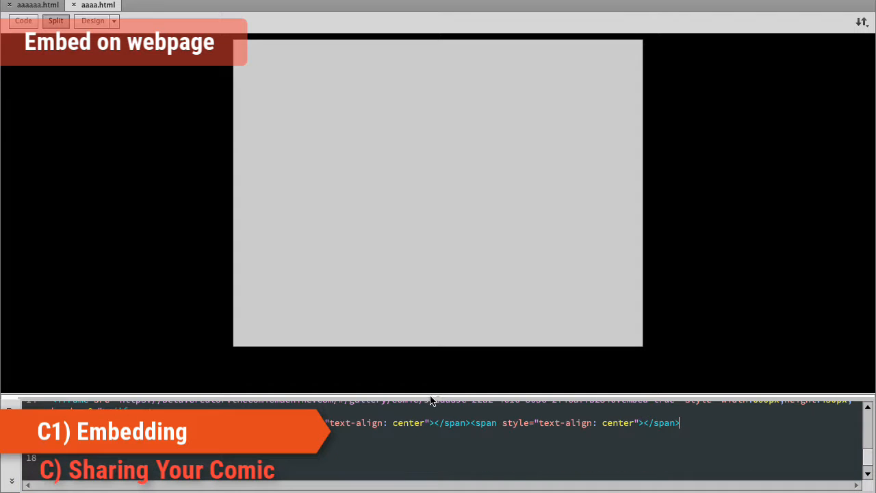
left_click_drag(439, 399, 440, 220)
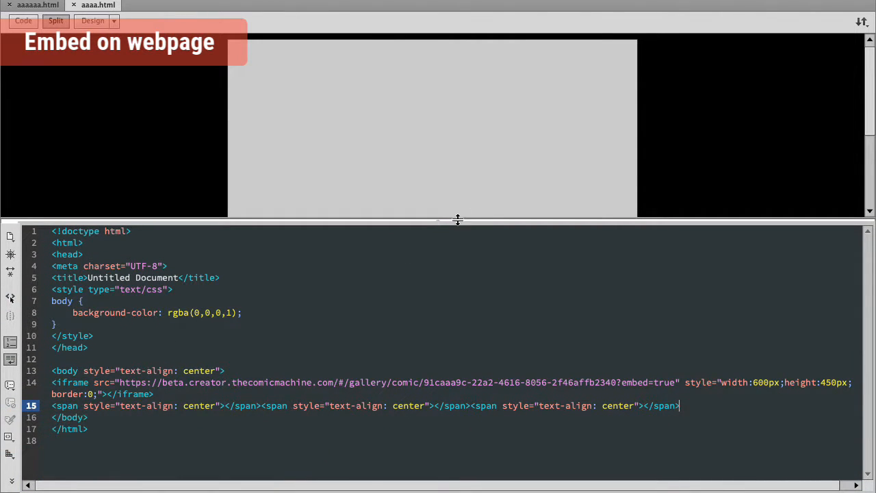
left_click_drag(440, 220, 518, 464)
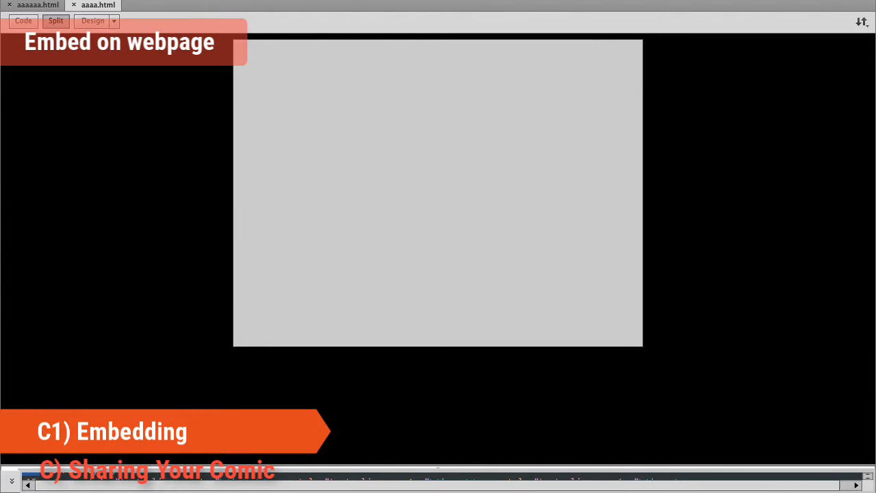
left_click(133, 0)
mouse_move(206, 163)
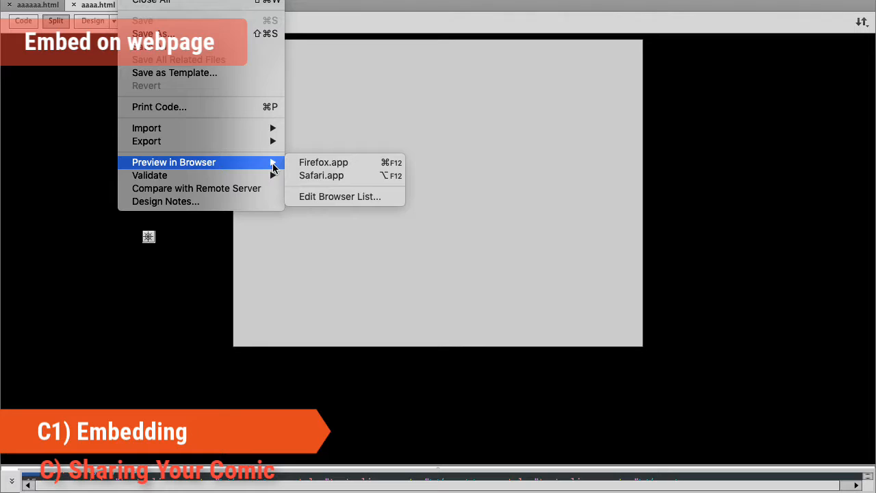
left_click(319, 176)
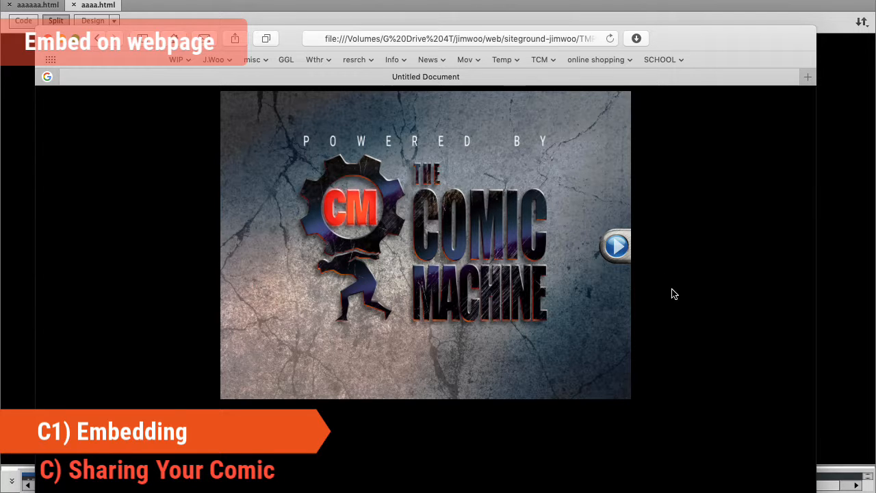
- Advance the comic to its next page and close the browser preview
left_click(616, 245)
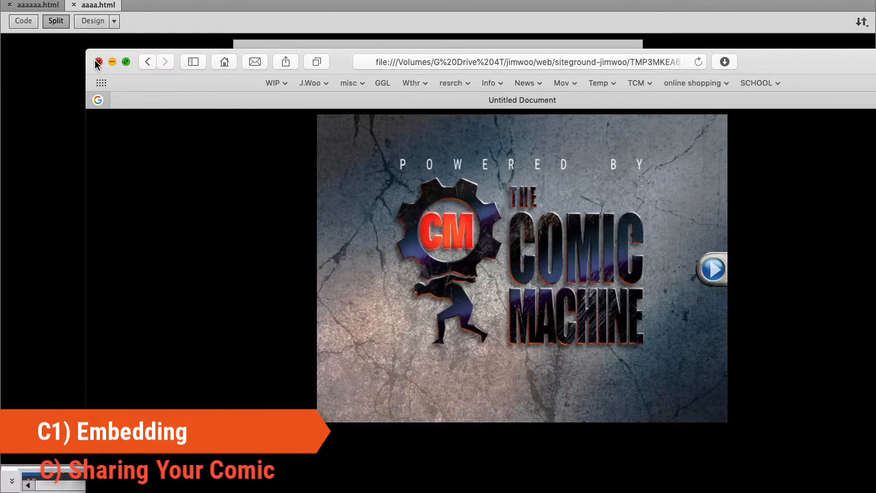
left_click(97, 63)
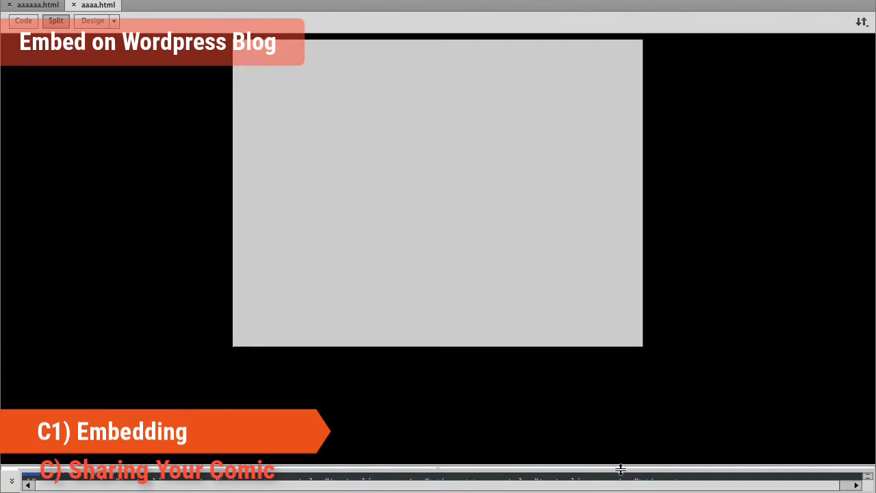
- Select and copy the whole iframe embed code line in the code view
left_click_drag(621, 470, 589, 230)
left_click(587, 245)
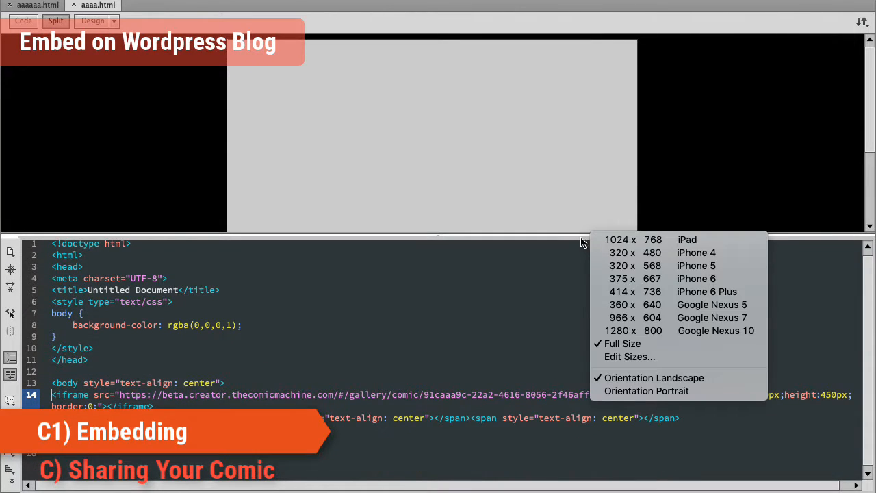
left_click(582, 243)
left_click(178, 278)
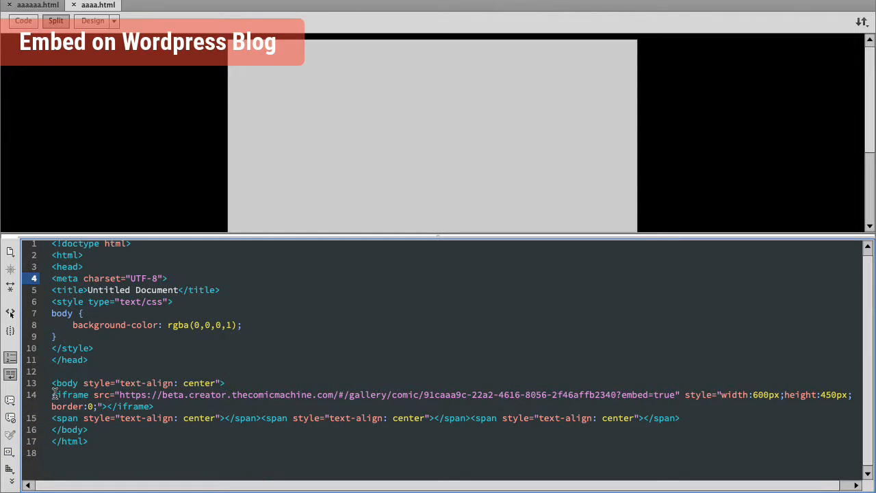
mouse_move(58, 395)
left_mouse_down()
mouse_move(172, 418)
mouse_move(154, 409)
left_mouse_up()
key("ctrl+c")
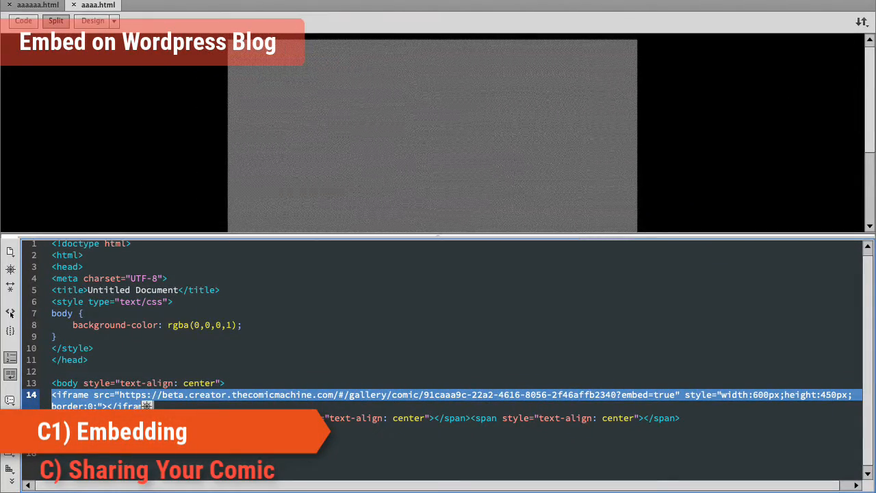
- Switch to the WordPress Add New Post editor and paste the iframe code into the post's HTML text view
key("super+Tab")
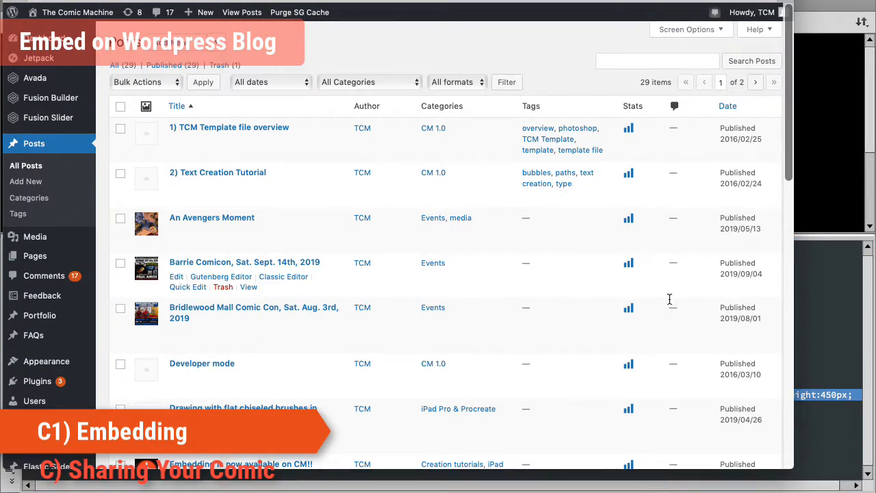
left_click_drag(793, 468, 818, 482)
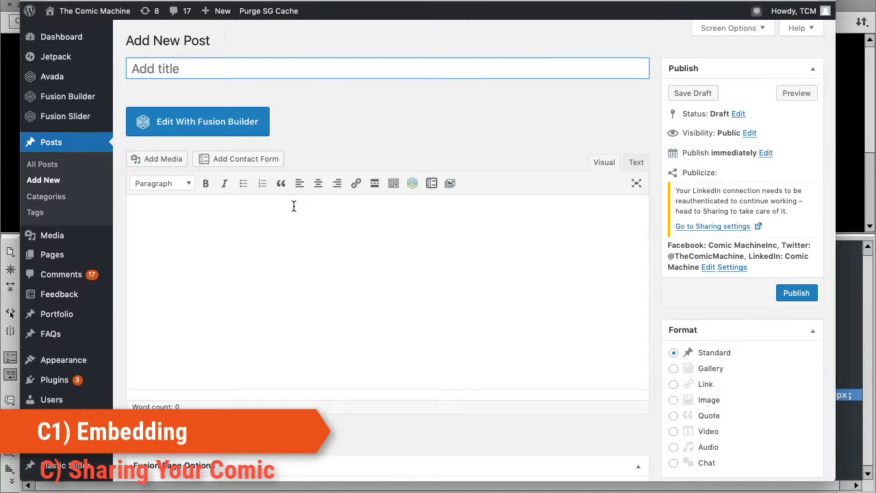
left_click(243, 227)
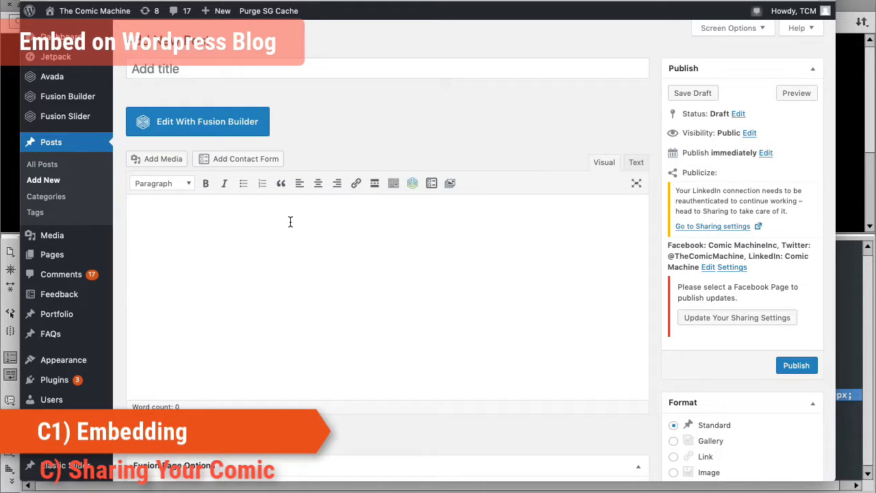
left_click(635, 165)
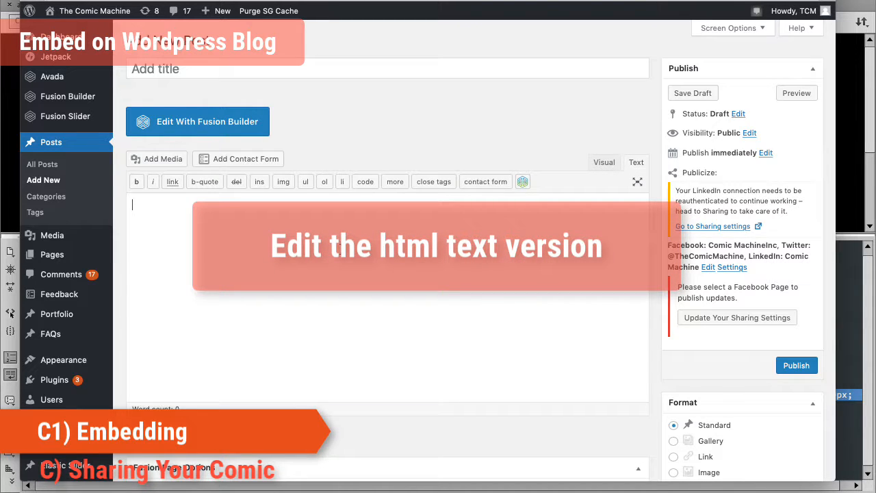
left_click(607, 169)
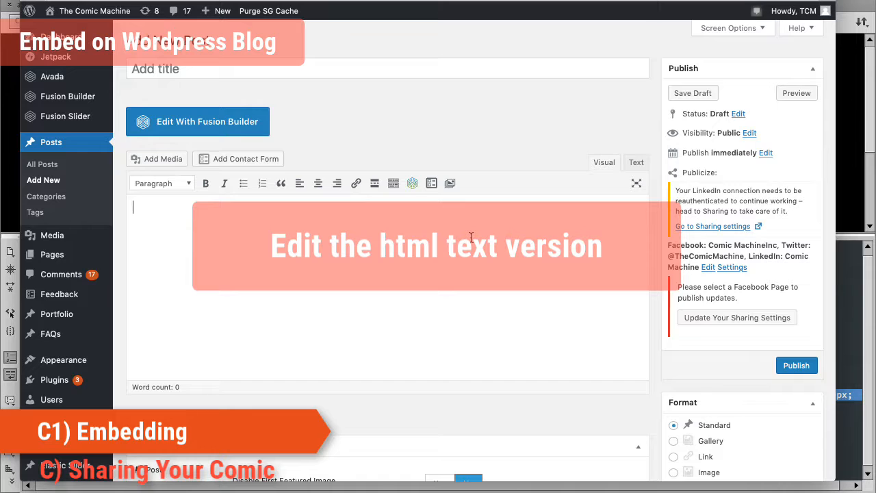
left_click(633, 167)
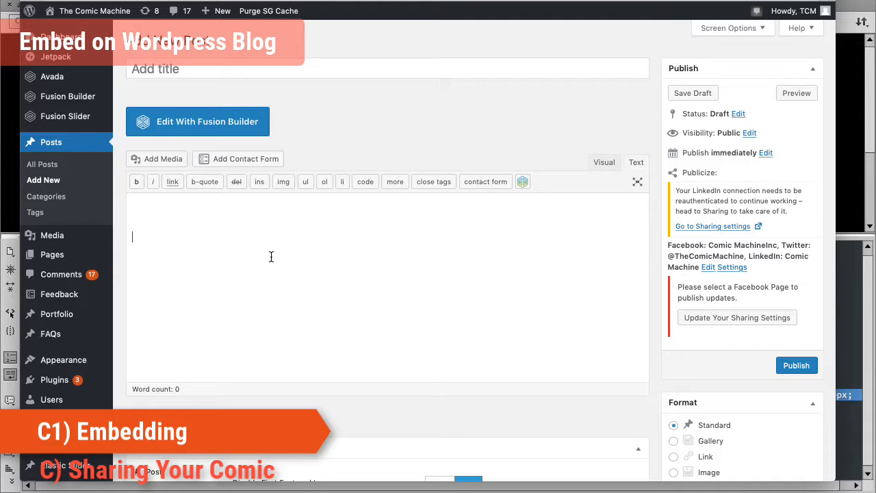
key("ctrl+v")
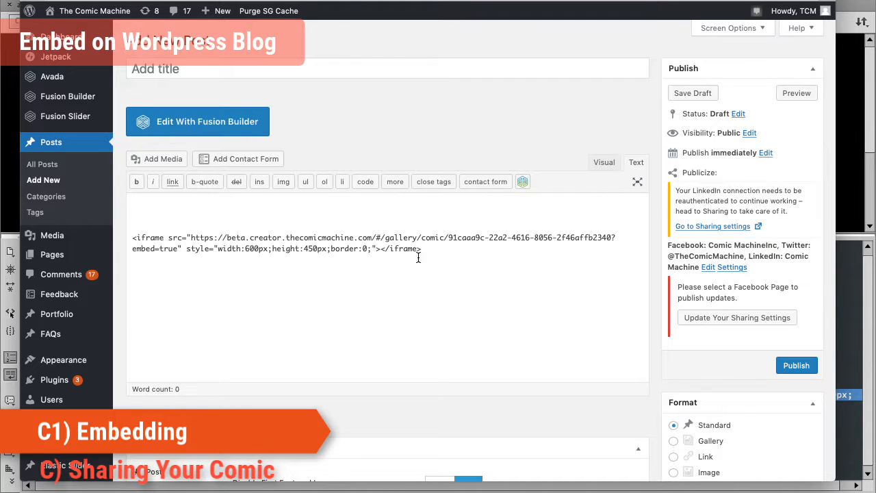
left_click(605, 163)
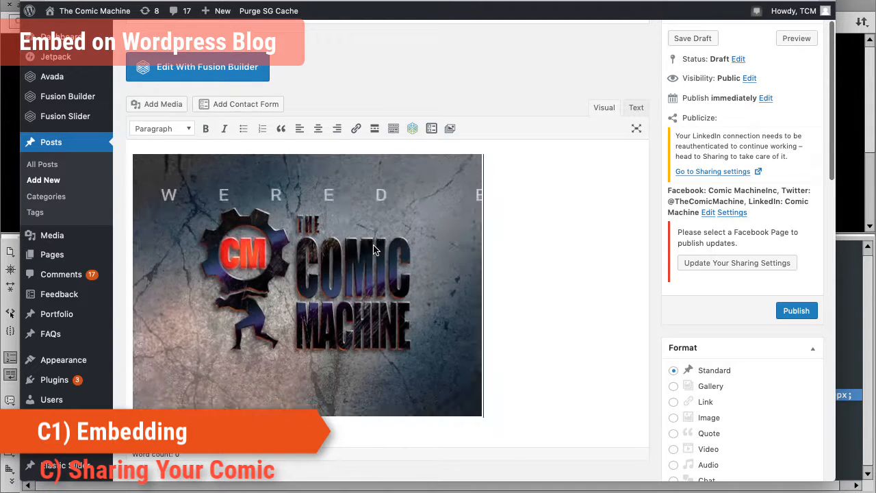
left_click(637, 108)
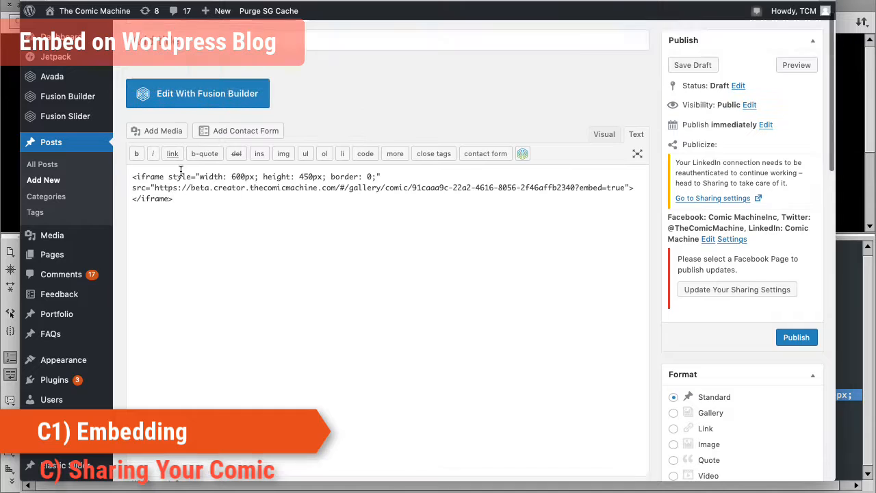
- Add the line "iFrame comic" above the iframe code in the post body
left_click(132, 205)
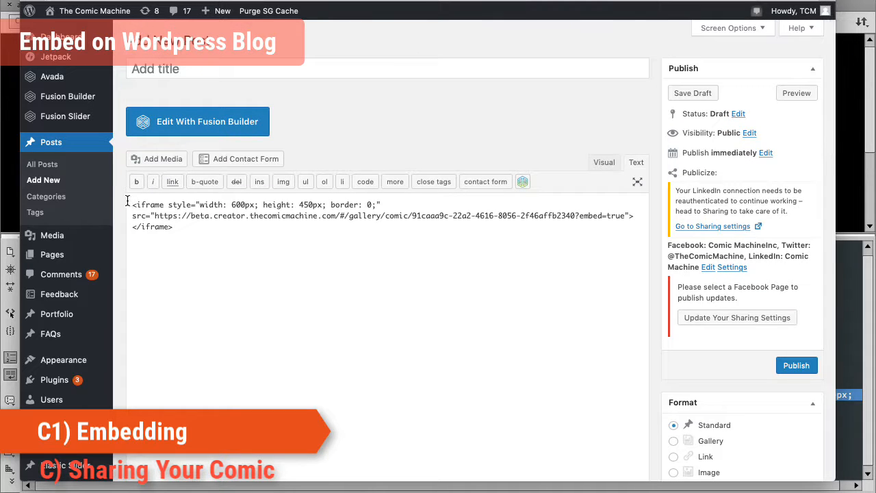
key("Return")
key("Return")
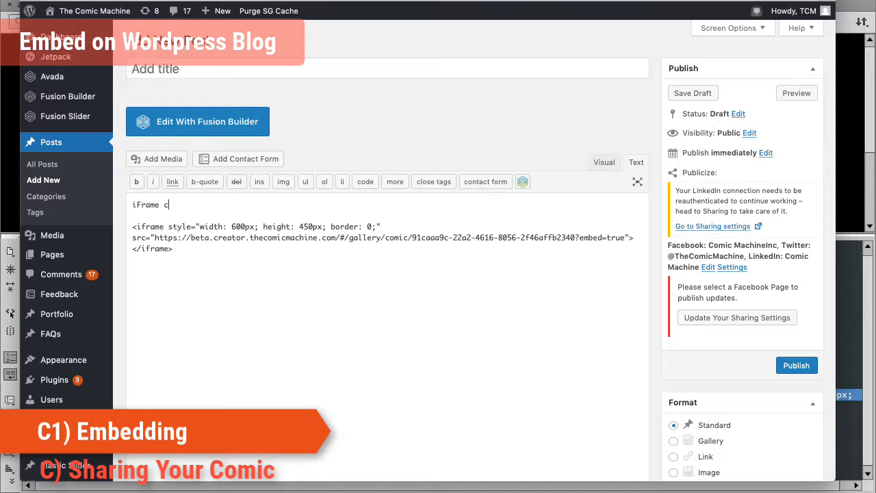
type("iFrame como")
key("BackSpace")
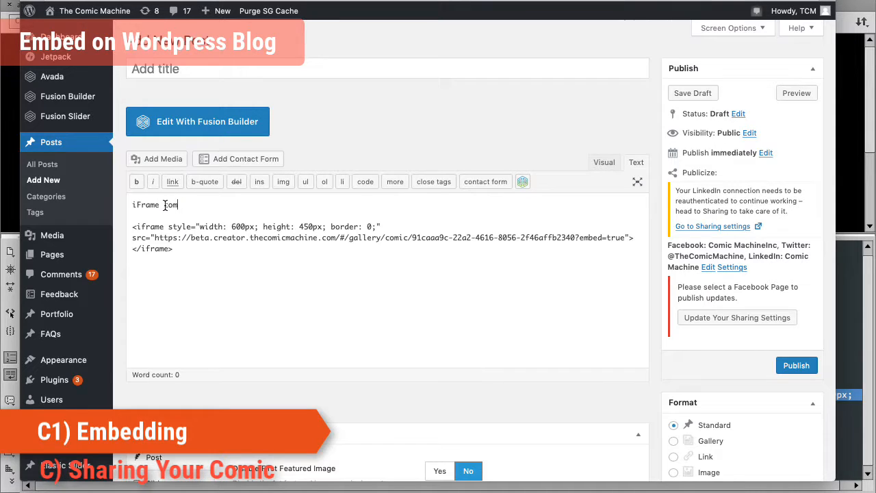
type("ic")
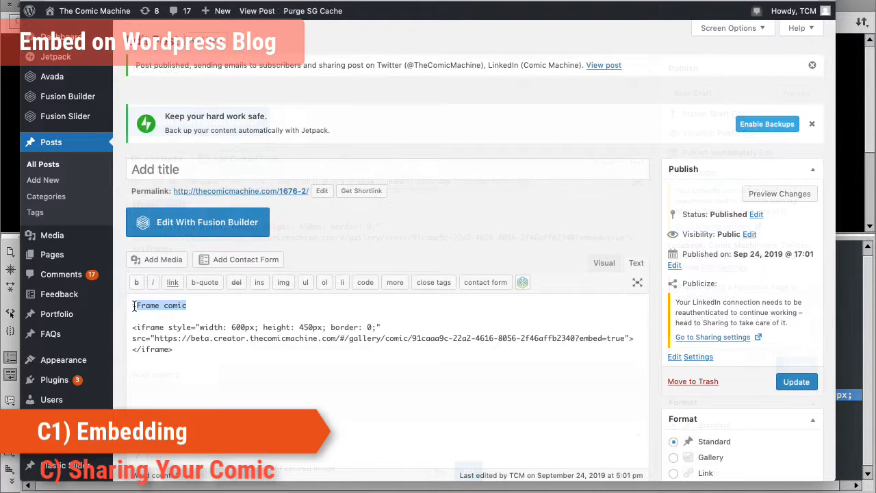
- Copy "iFrame comic" into the post title and update the post
left_click_drag(134, 305, 137, 306)
key("ctrl+c")
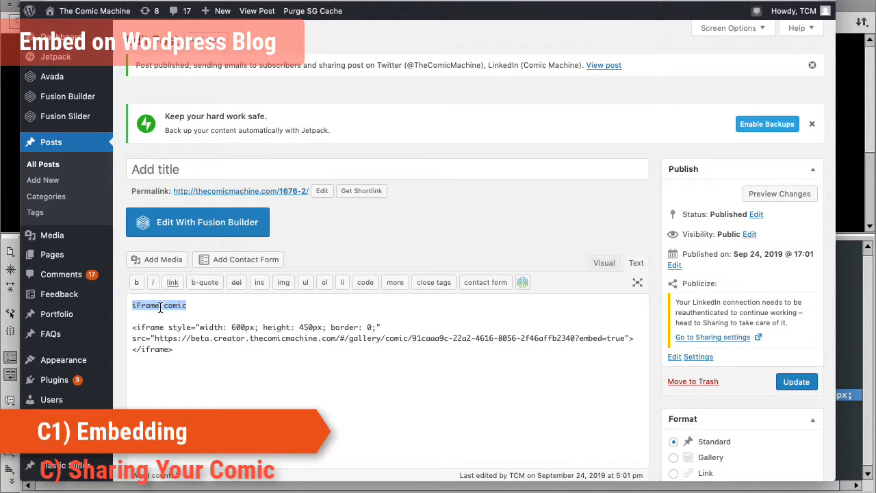
left_click(187, 169)
key("ctrl+v")
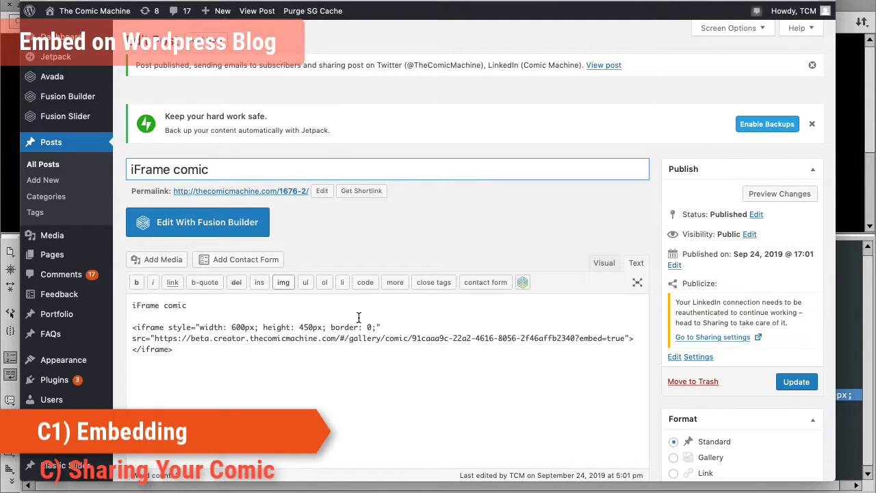
left_click(425, 375)
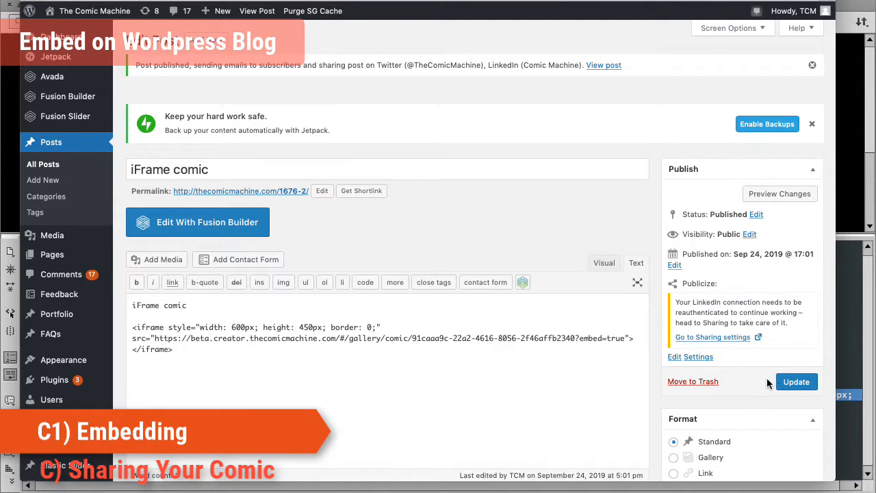
left_click(786, 384)
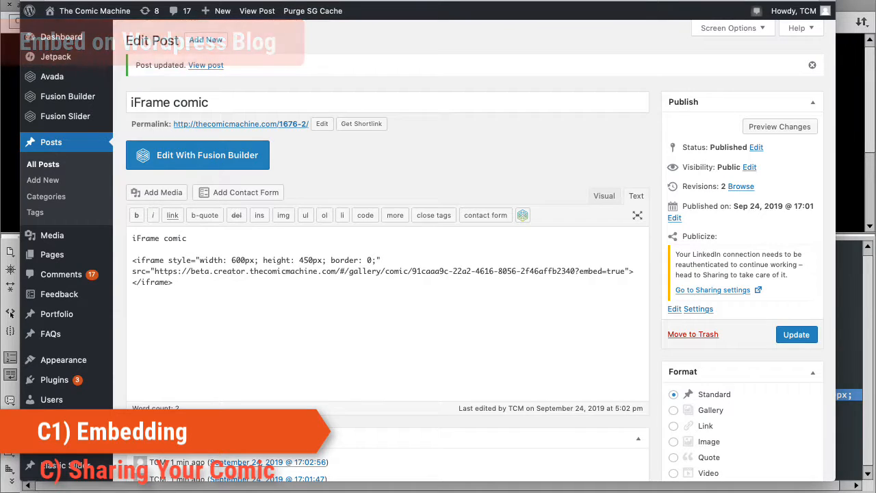
- Open a private Safari window, go to The Comic Machine blog and open the iFrame comic post
key("super+shift+n")
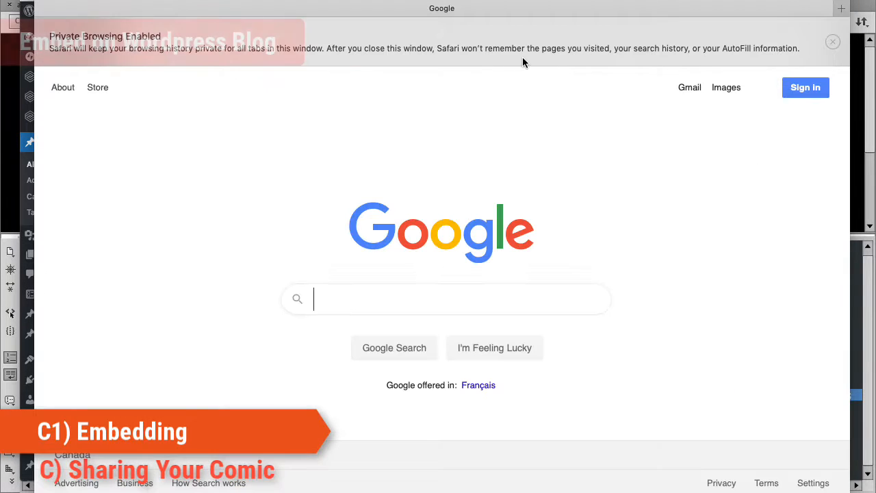
left_click(260, 5)
left_click(274, 21)
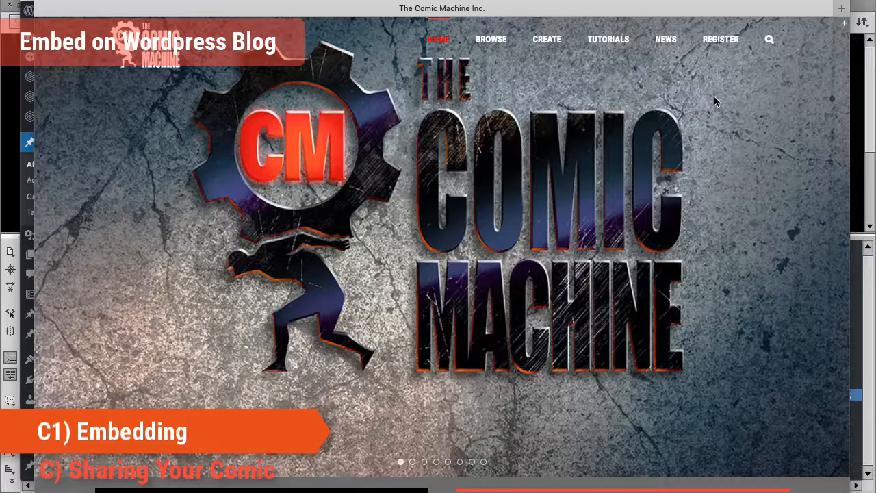
mouse_move(666, 41)
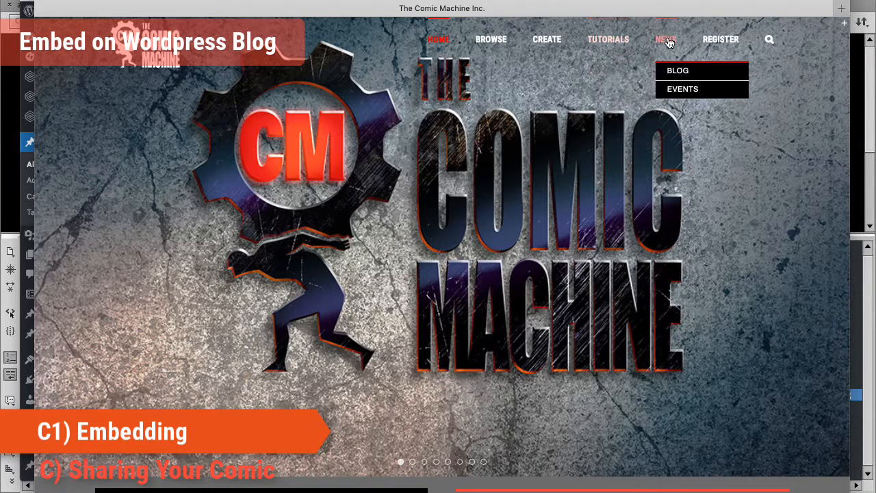
left_click(683, 80)
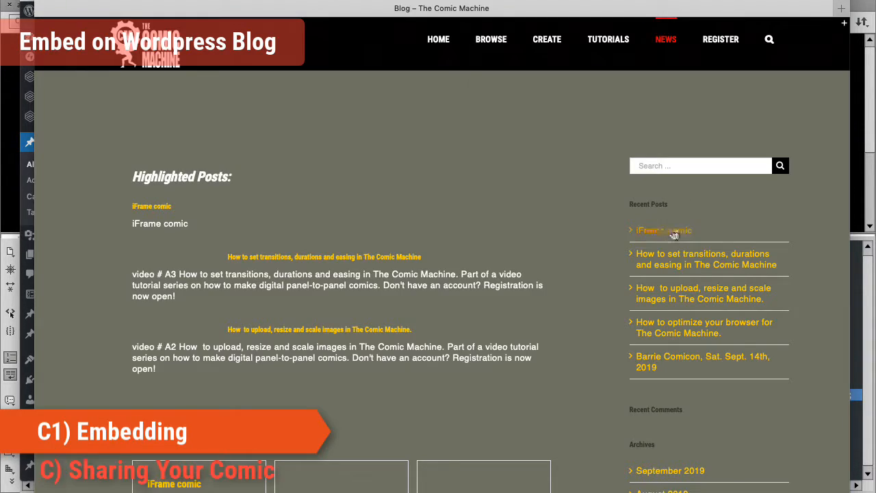
left_click(159, 207)
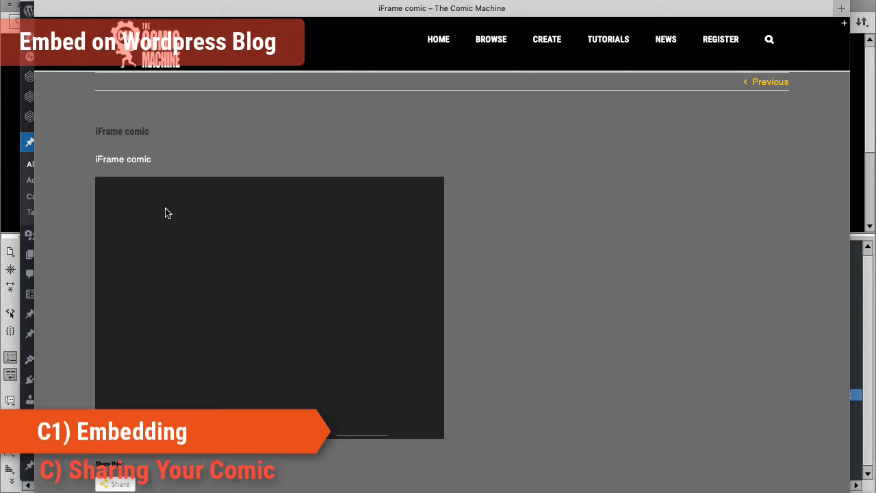
- Scroll through the published post to check the embedded comic
scroll(517, 255, "down", 2)
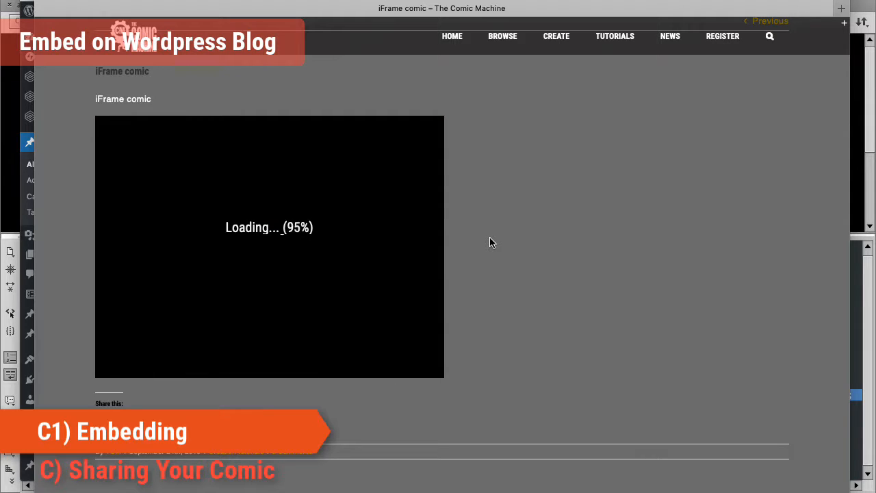
scroll(470, 249, "down", 4)
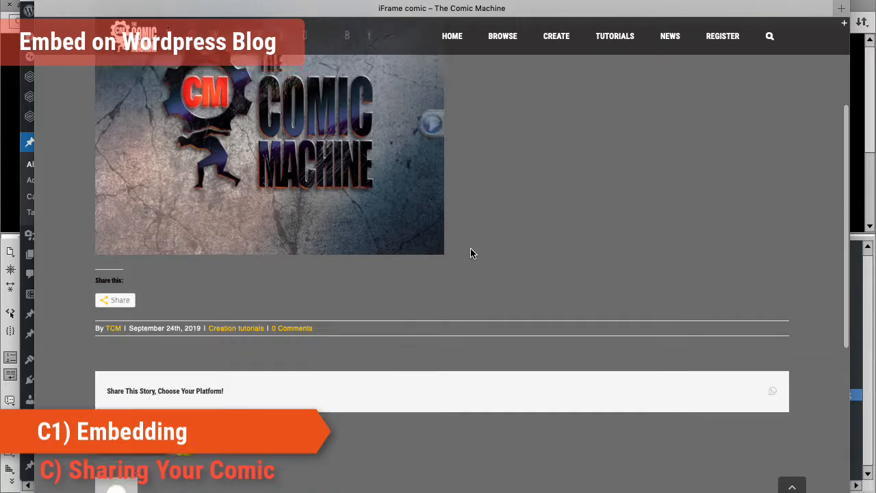
scroll(470, 251, "down", 5)
scroll(470, 251, "up", 3)
scroll(469, 250, "down", 5)
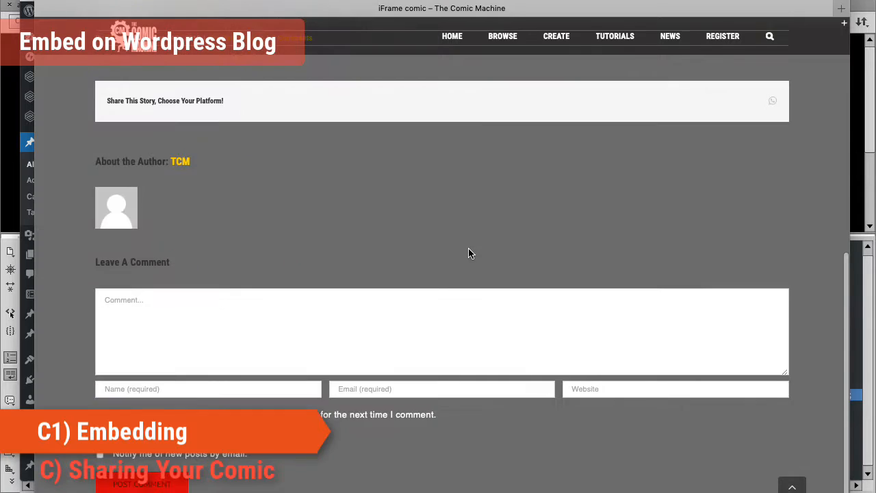
scroll(469, 249, "up", 8)
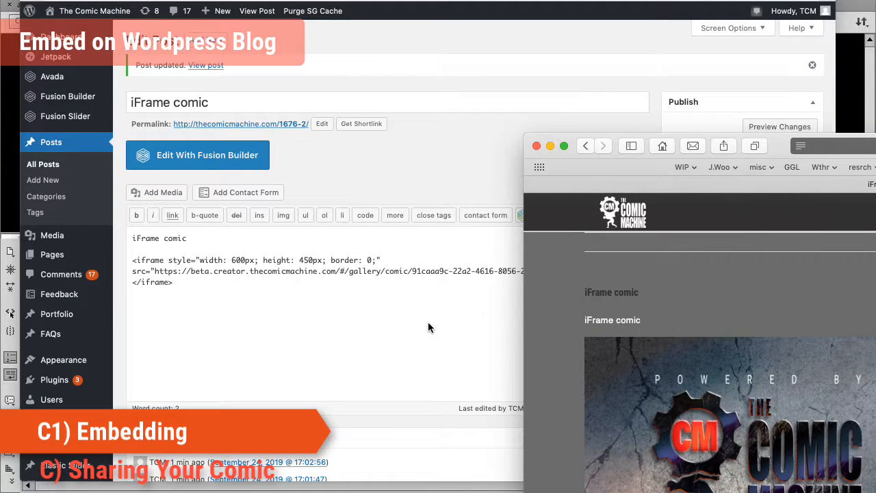
- Set the post's featured image to the seated man comic screenshot from the media library and update the post
left_click(430, 323)
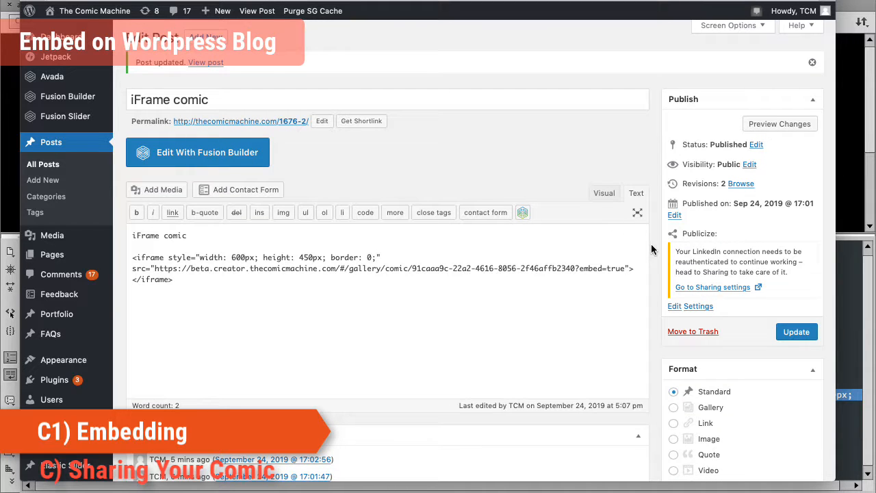
scroll(655, 252, "down", 5)
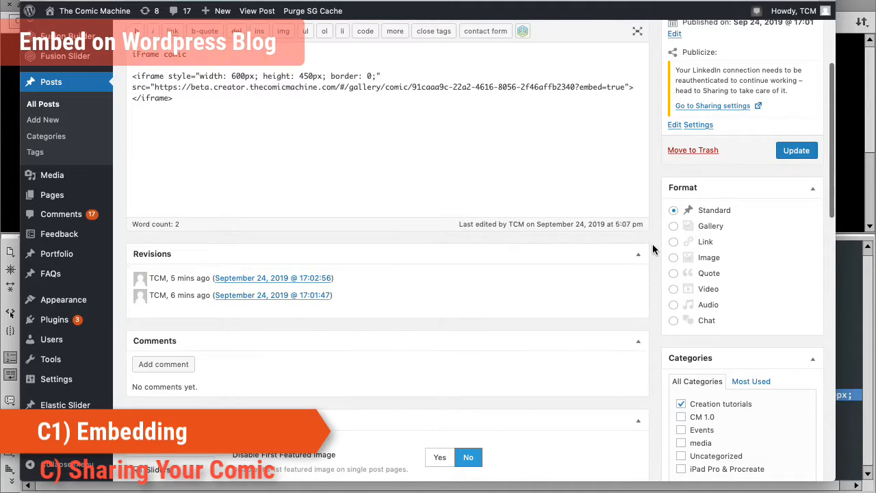
scroll(653, 250, "down", 4)
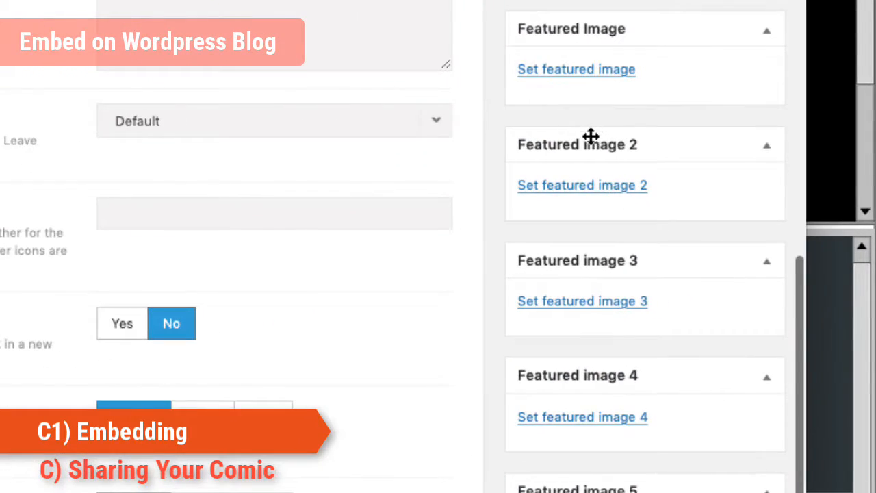
scroll(656, 165, "up", 1)
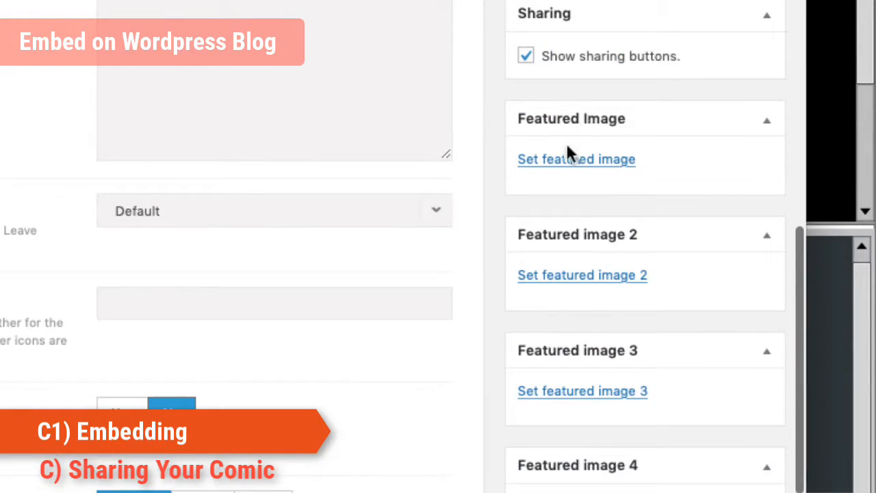
left_click(608, 162)
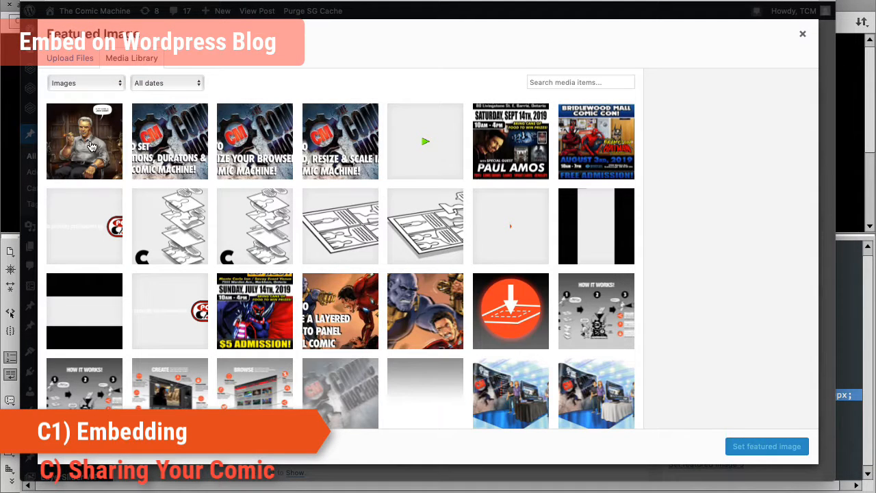
left_click(89, 144)
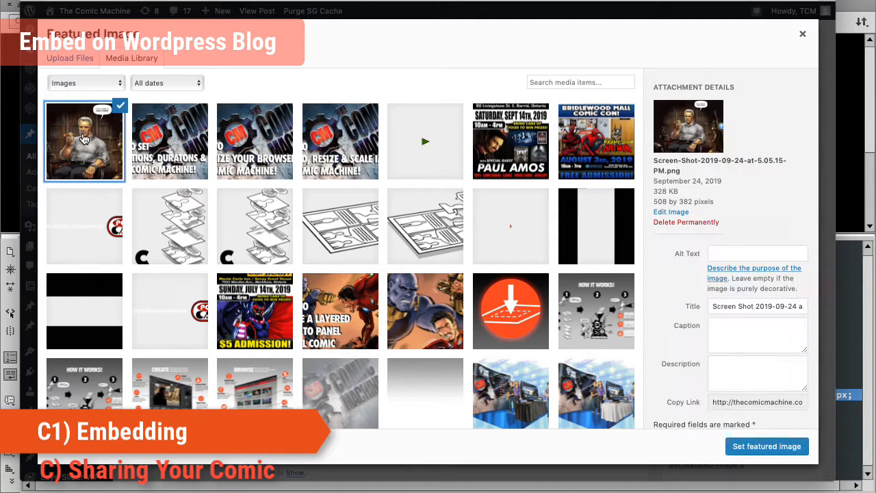
left_click(766, 447)
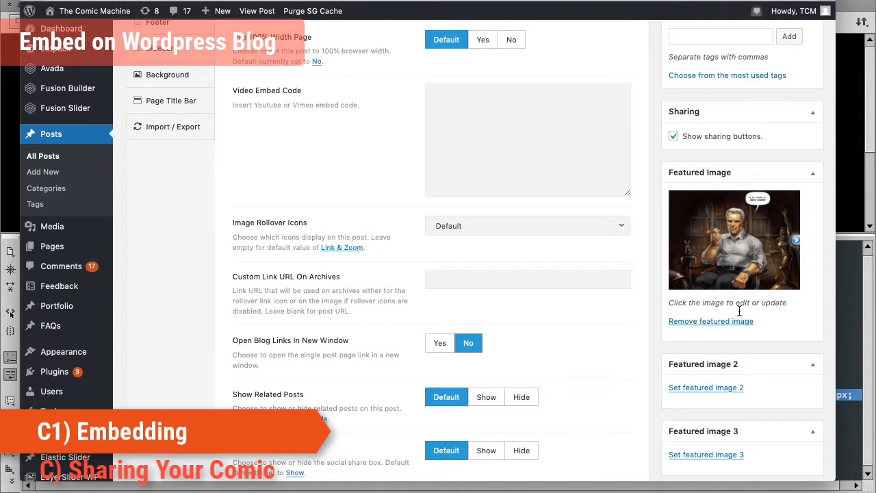
scroll(741, 308, "up", 15)
left_click(791, 230)
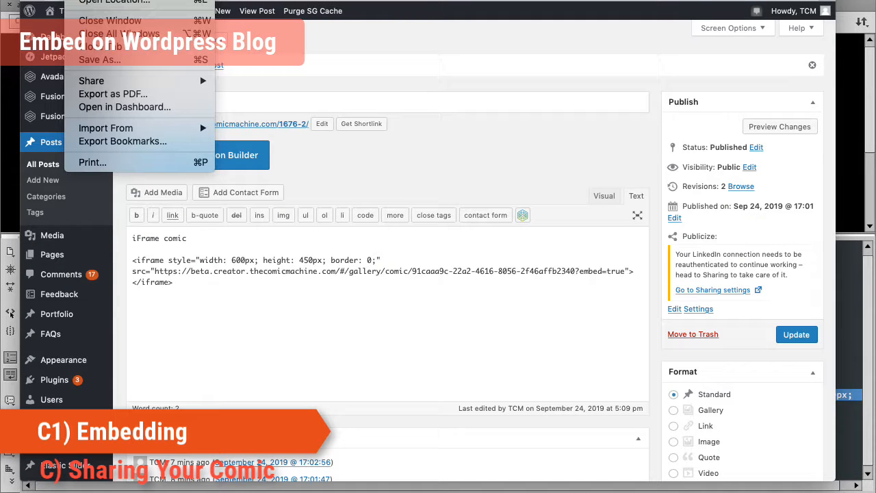
- Switch to the private browser window, load The Comic Machine site and open the iFrame comic post from the blog
left_click(124, 0)
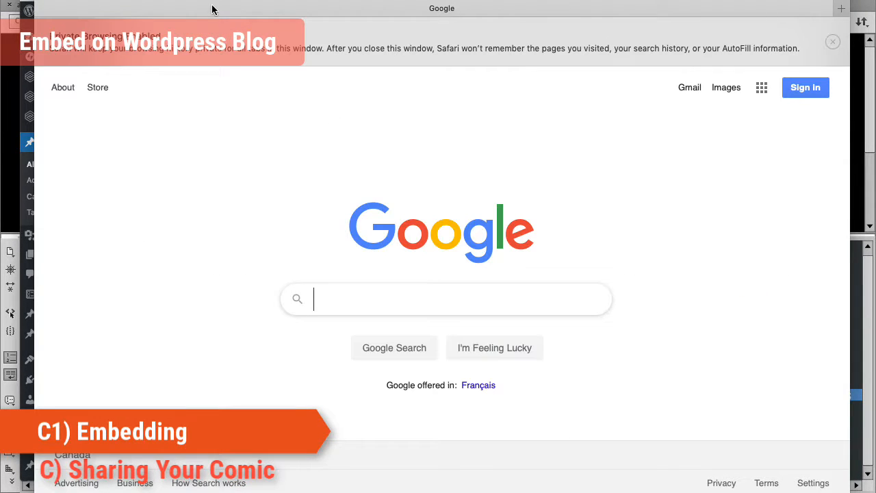
left_click(235, 2)
left_click(243, 22)
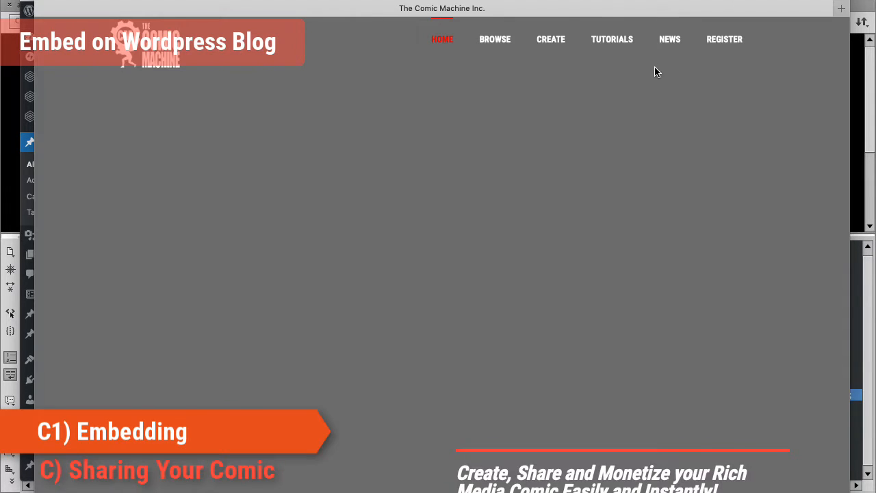
mouse_move(667, 52)
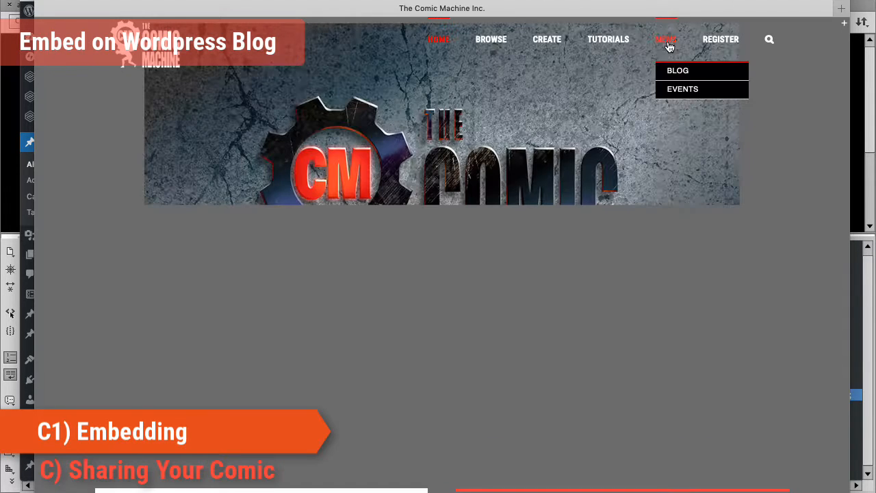
left_click(673, 69)
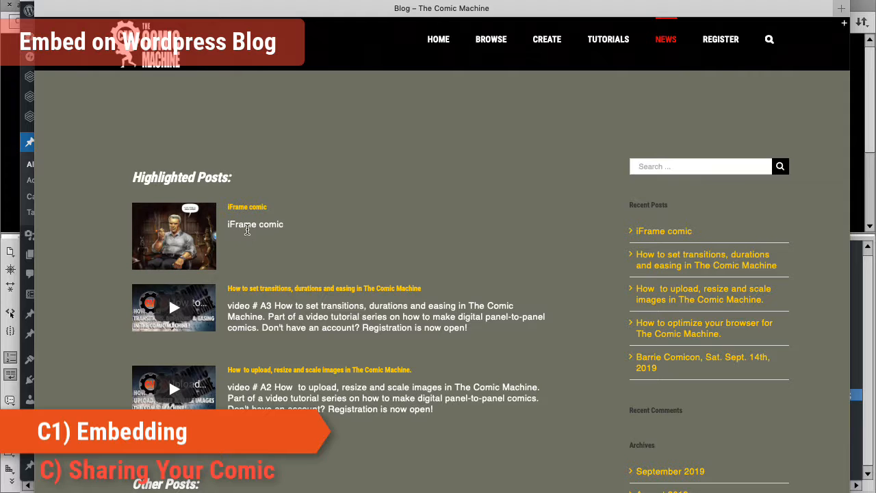
left_click(256, 208)
- Scroll through the published post, opening its share options and checking the featured image and the embedded comic
scroll(396, 254, "down", 10)
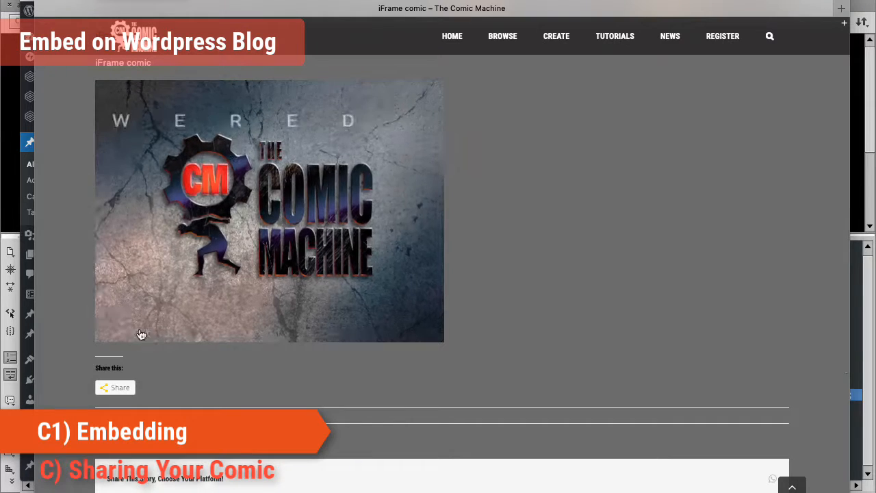
left_click(117, 388)
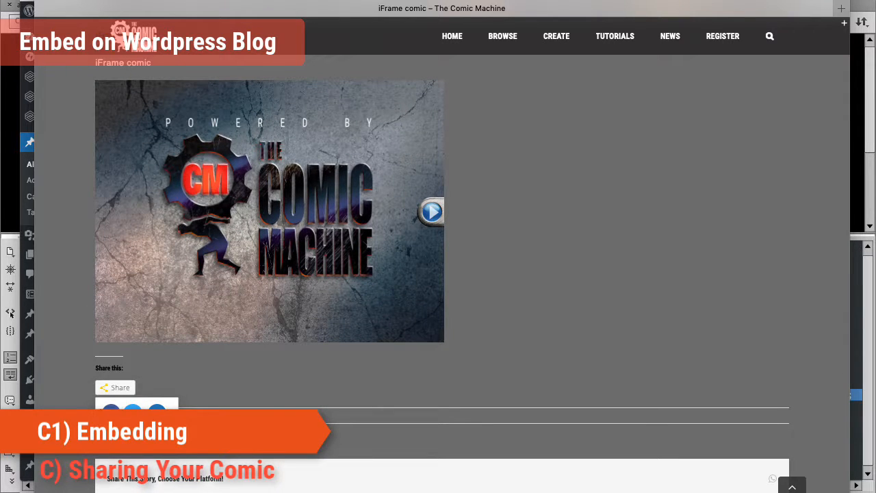
scroll(602, 302, "up", 5)
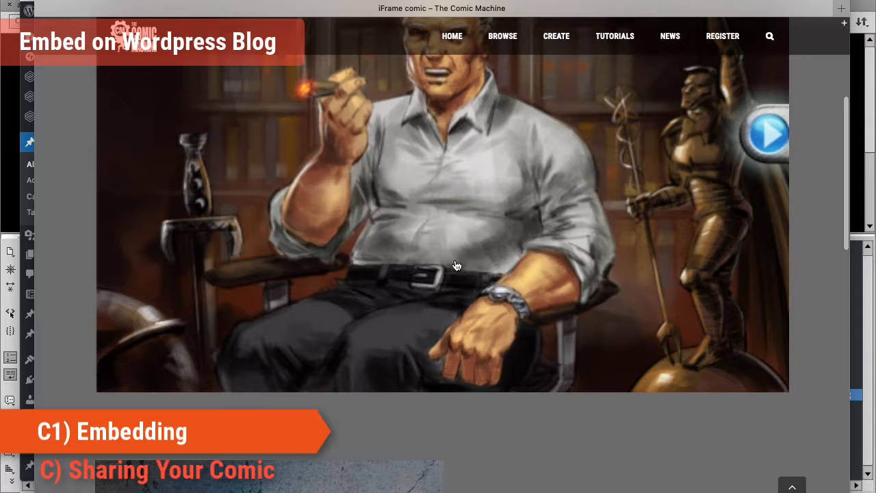
scroll(450, 270, "down", 1)
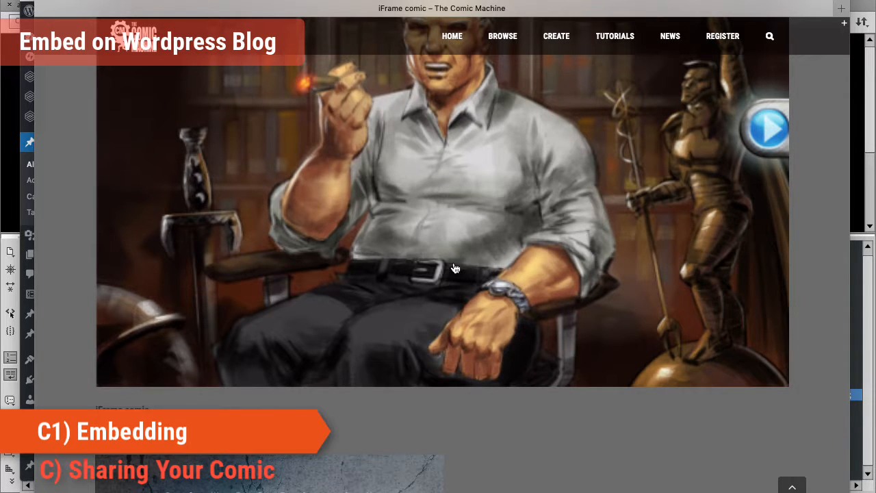
scroll(452, 254, "down", 5)
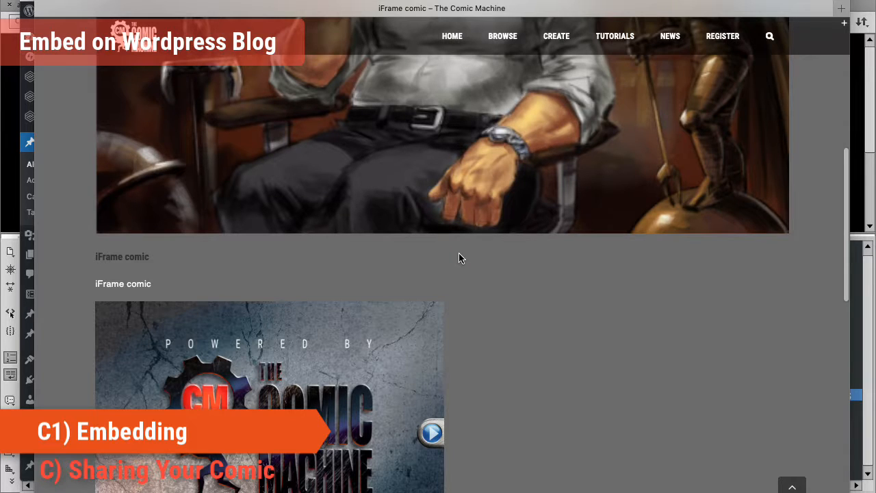
scroll(459, 255, "down", 3)
scroll(569, 286, "down", 4)
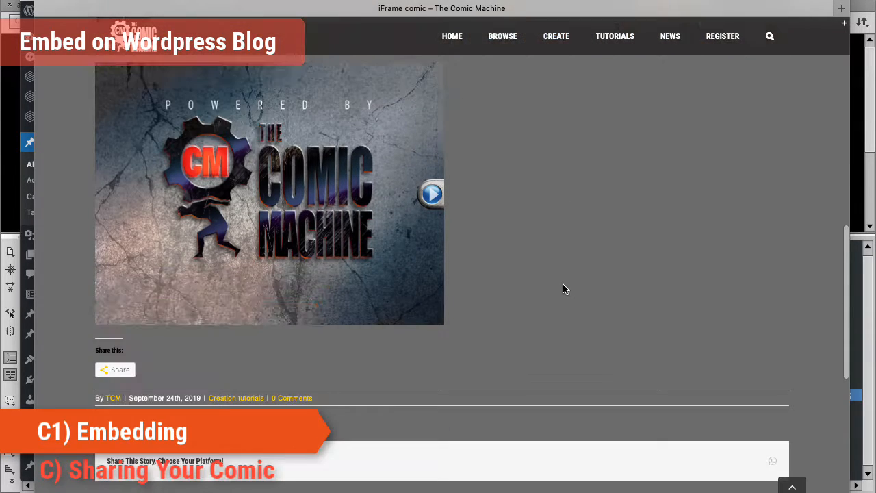
scroll(563, 288, "up", 8)
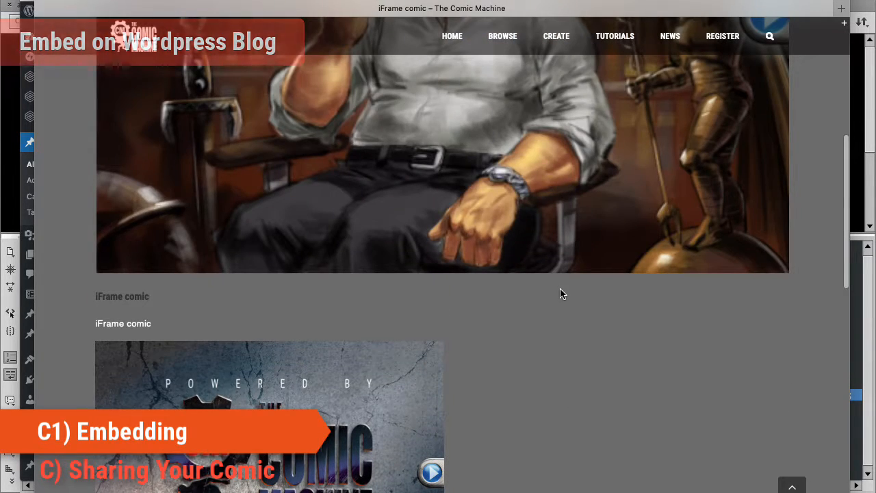